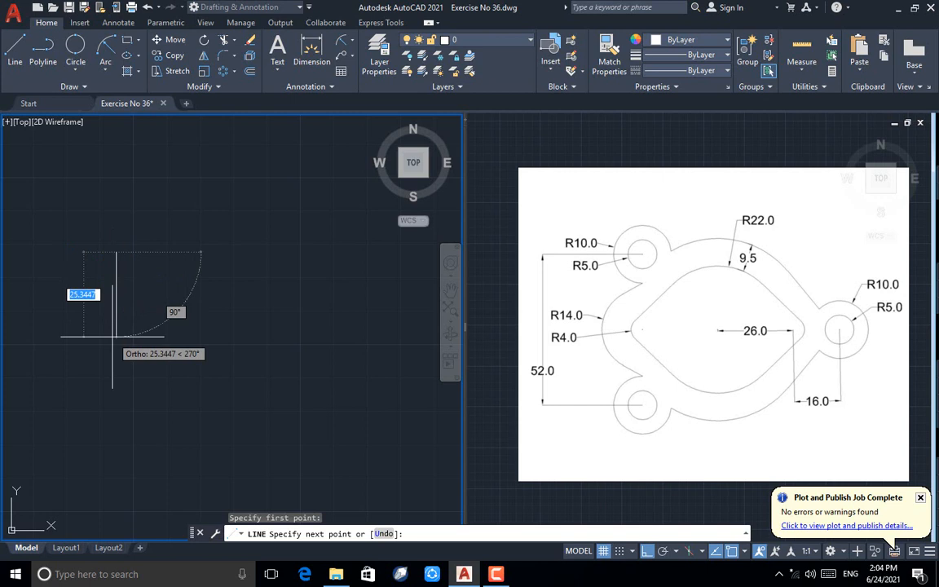
# Draw a vertical line 52 units long and a radius 5 circle centred on its upper end
pyautogui.press('Return')
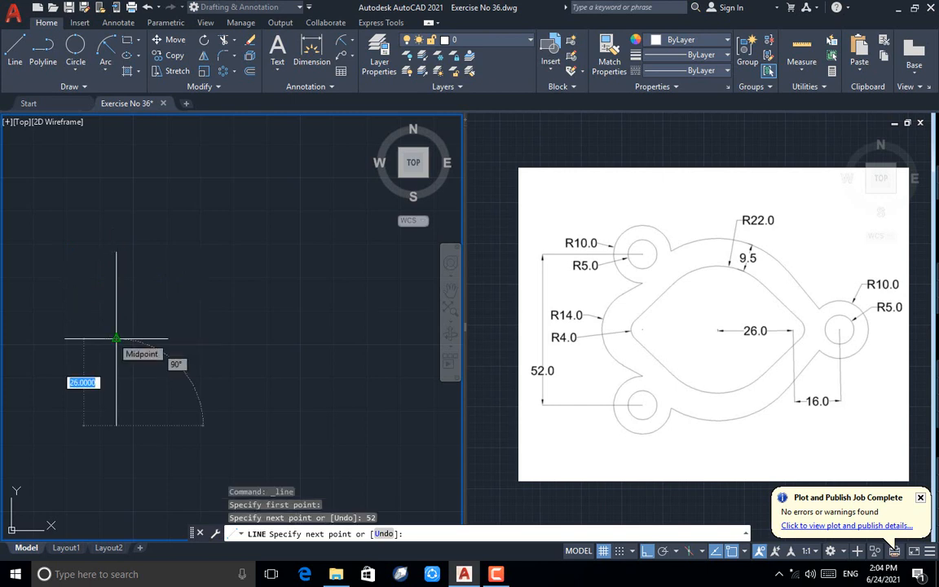
pyautogui.press('Return')
pyautogui.write('c')
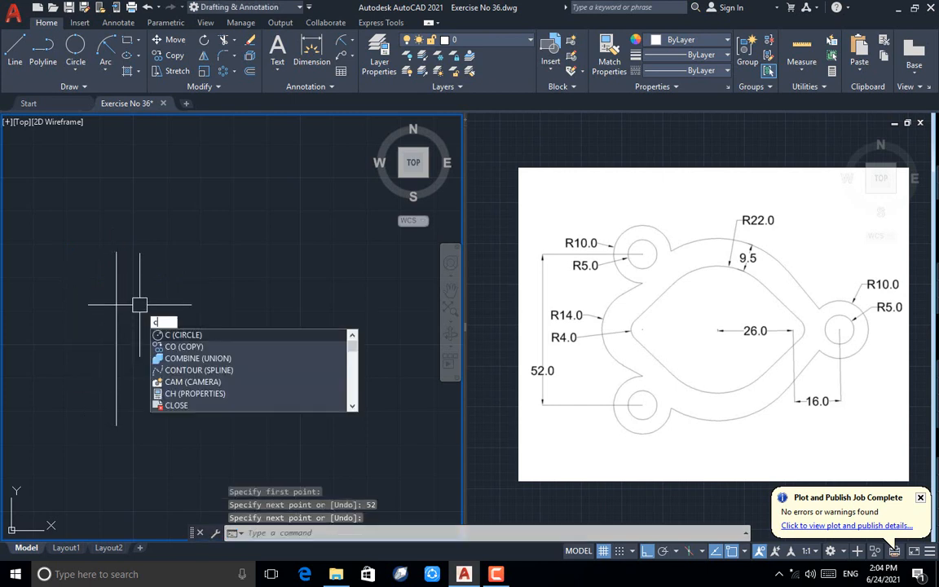
pyautogui.press('Return')
pyautogui.click(117, 253)
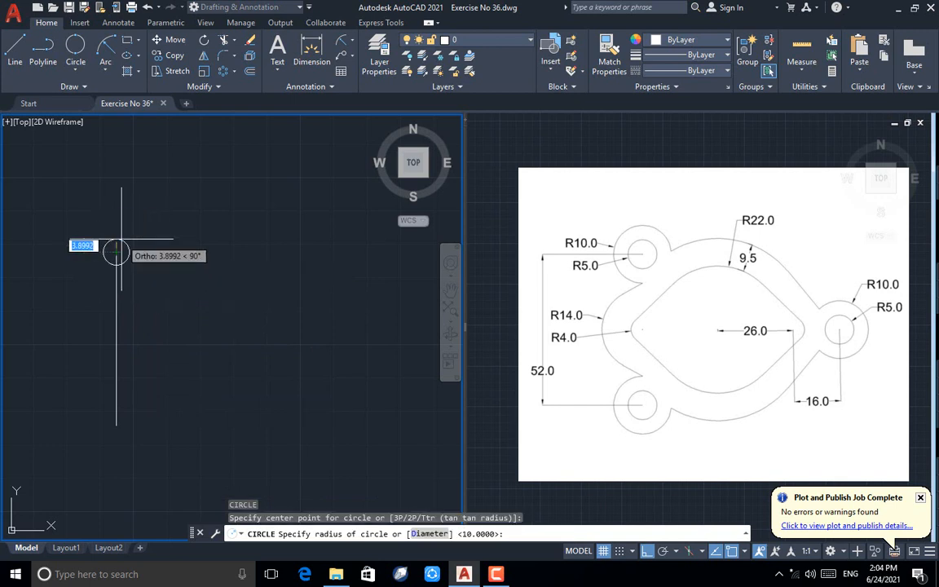
pyautogui.press('Return')
# Draw a radius 10 circle concentric with the small circle at the line's upper end
pyautogui.press('Return')
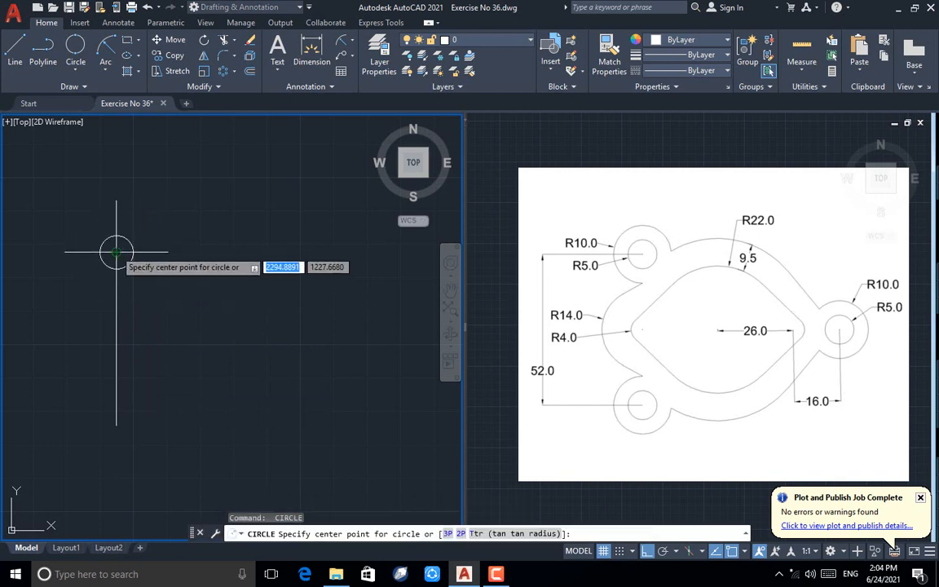
pyautogui.click(117, 253)
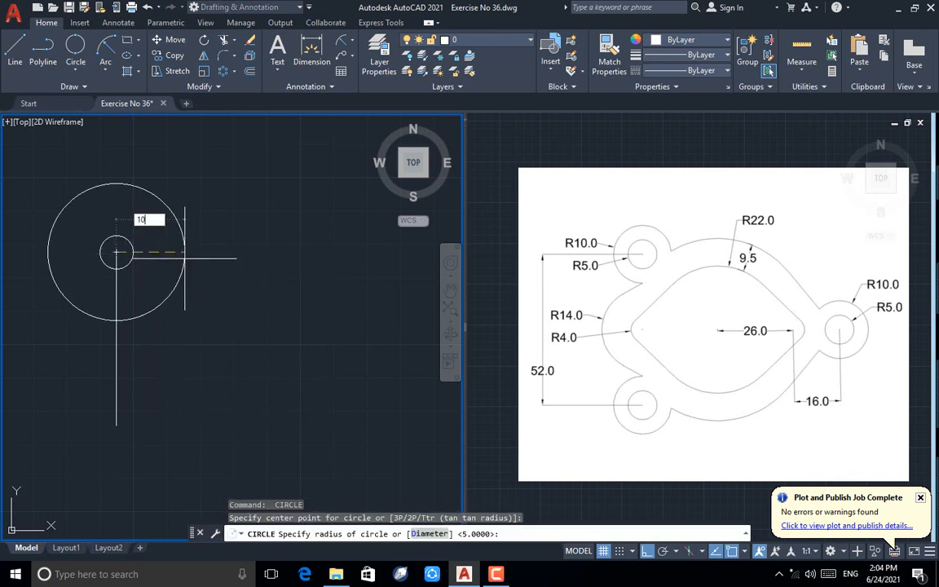
pyautogui.write('10')
pyautogui.press('Return')
# Copy both concentric circles from the upper end of the vertical line to its lower end
pyautogui.click(156, 215)
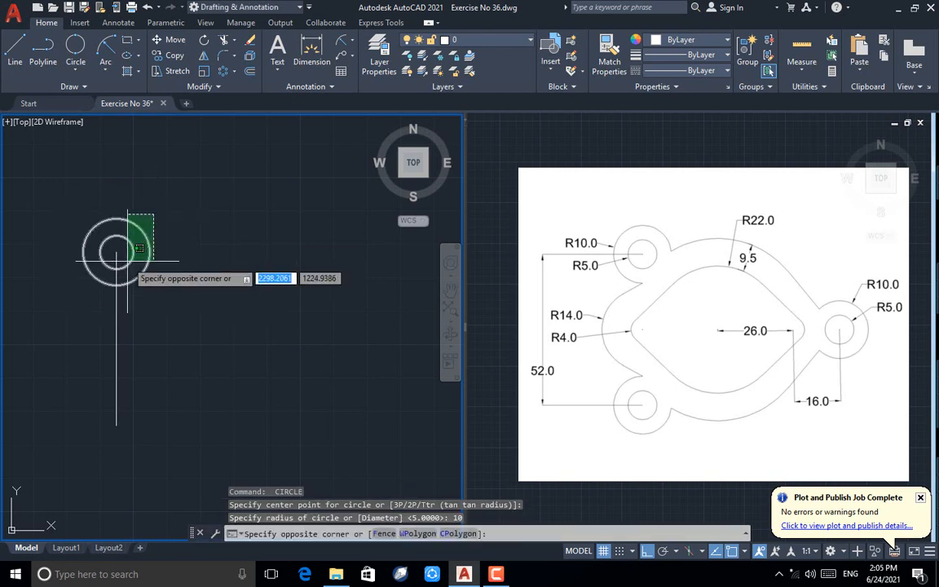
pyautogui.click(125, 265)
pyautogui.click(168, 55)
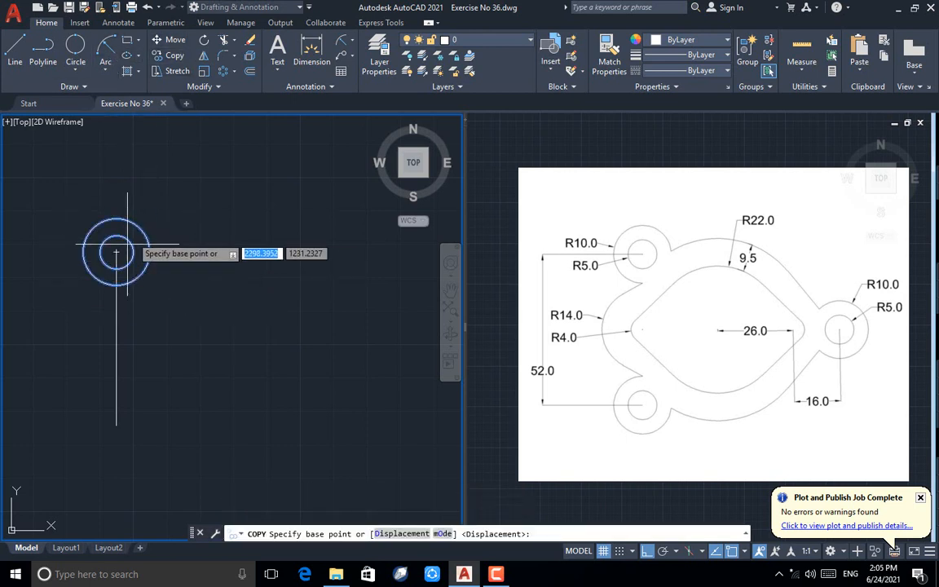
pyautogui.click(116, 253)
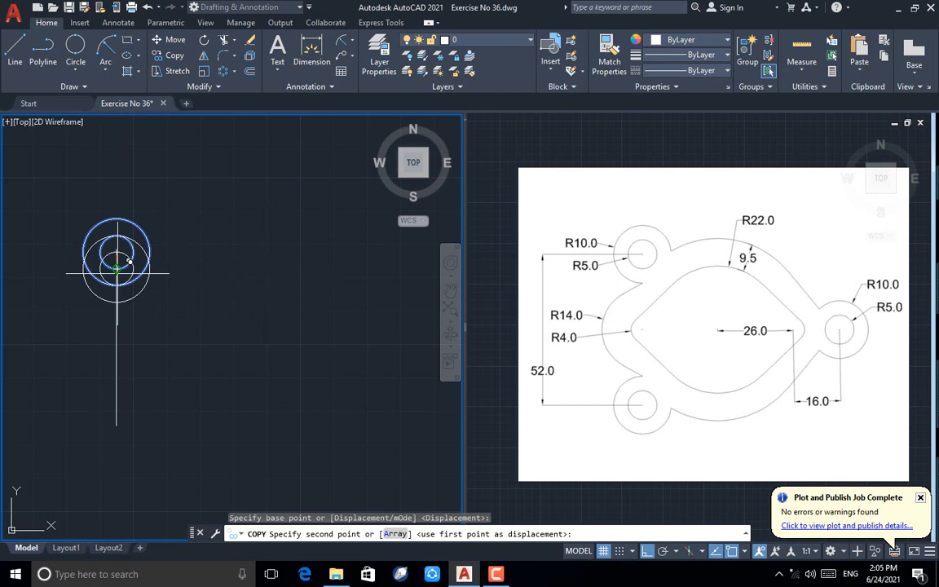
pyautogui.click(116, 425)
pyautogui.press('Return')
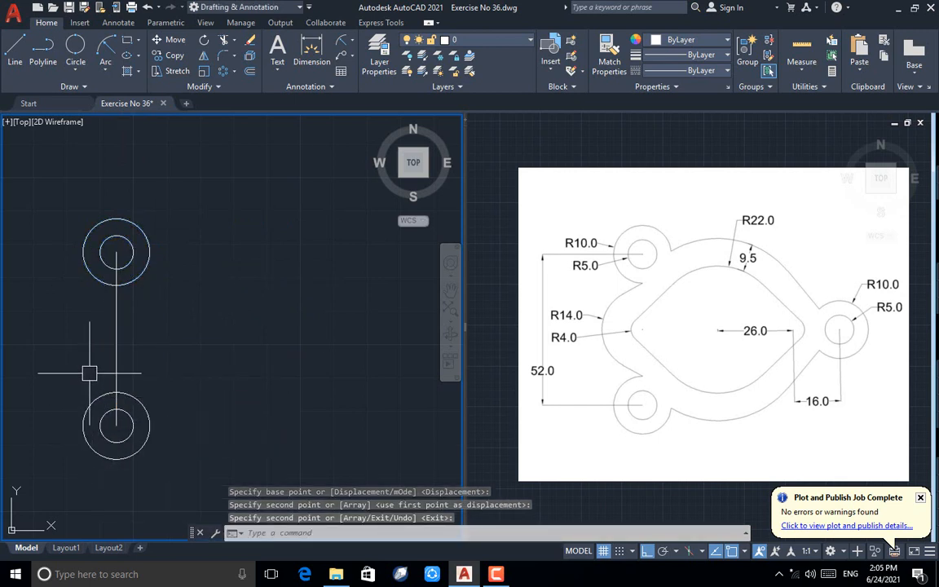
# Draw concentric circles of radius 4 and radius 14 centred on the midpoint of the vertical line
pyautogui.write('c')
pyautogui.press('Return')
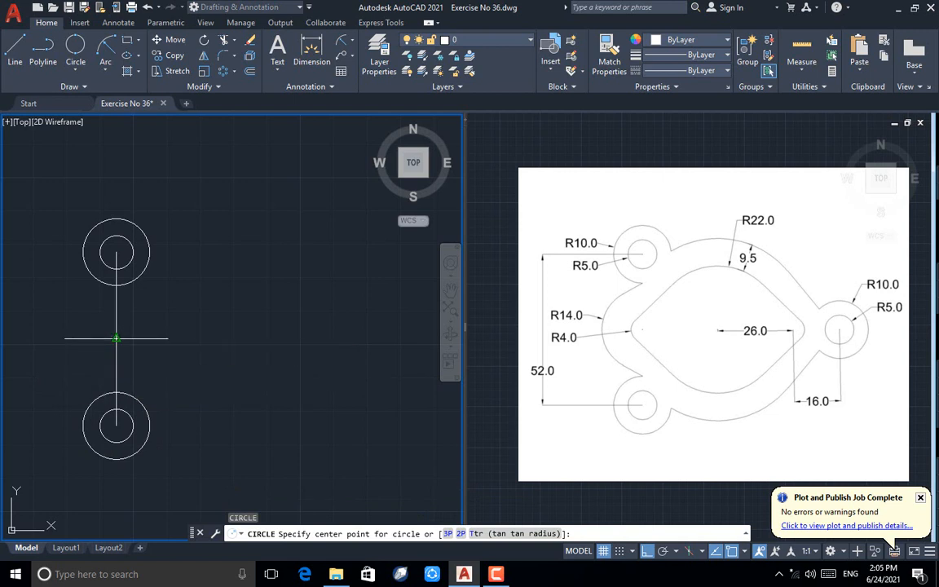
pyautogui.click(116, 337)
pyautogui.write('4')
pyautogui.press('Return')
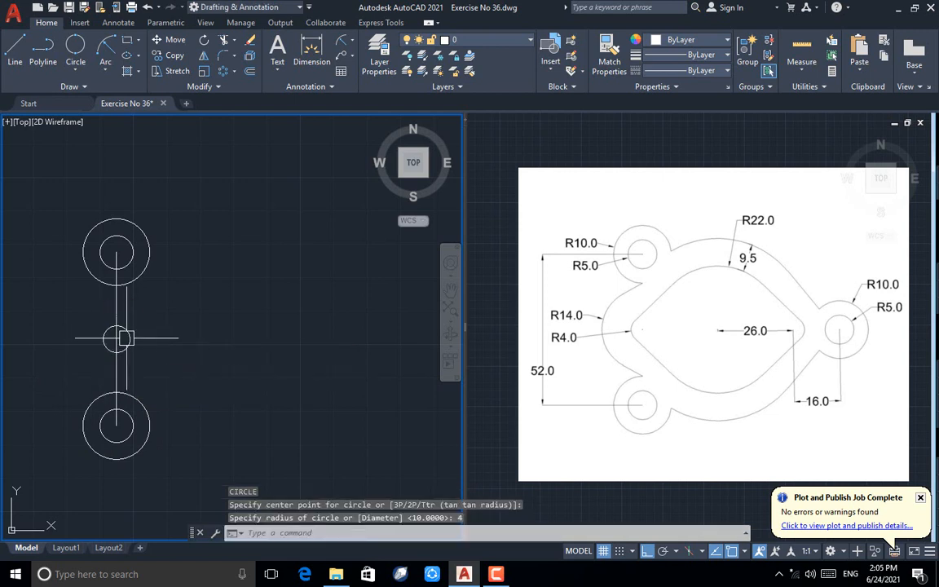
pyautogui.press('Return')
pyautogui.click(117, 338)
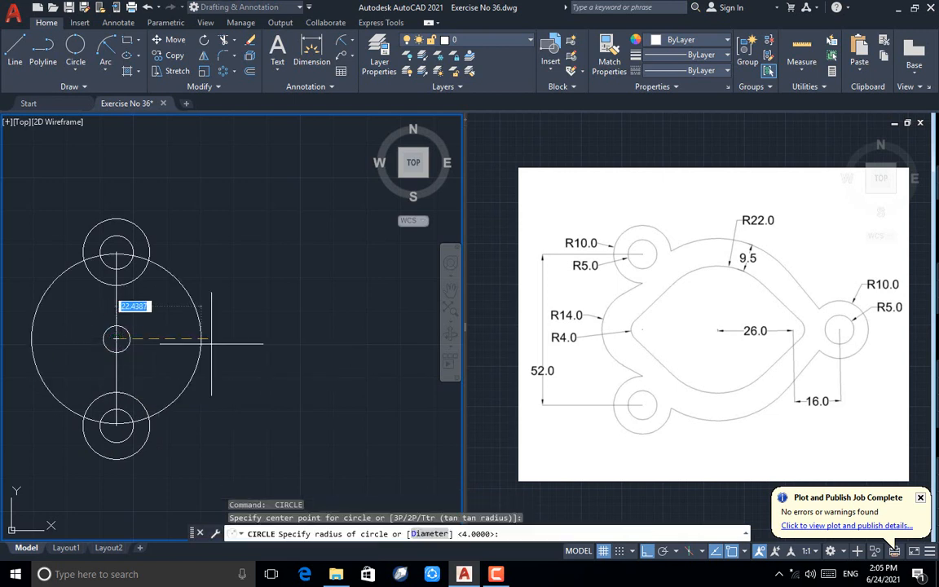
pyautogui.press('Return')
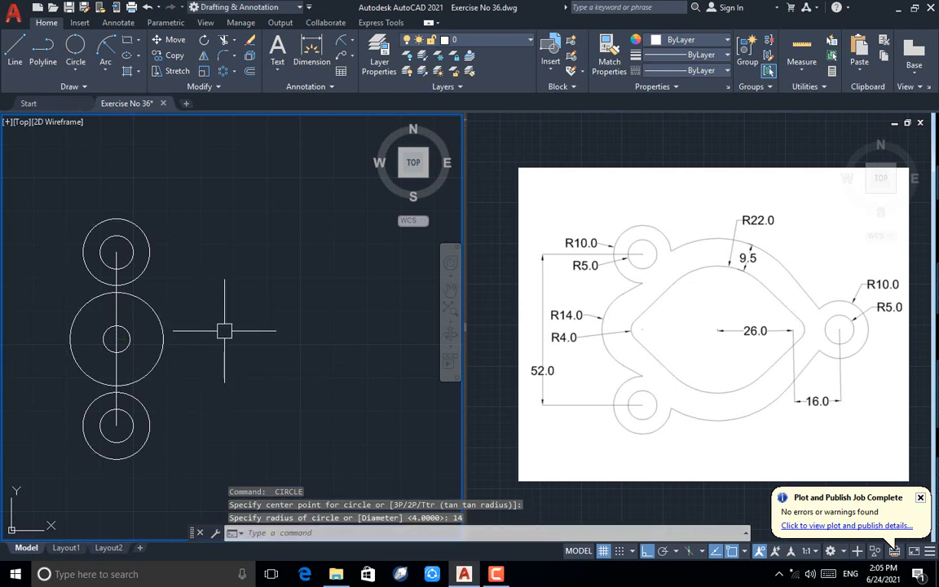
# Draw a line from the bottom quadrant of the upper radius 10 circle, tangent to the radius 14 circle's left side
pyautogui.write('l')
pyautogui.press('Return')
pyautogui.scroll(3, 94, 359)
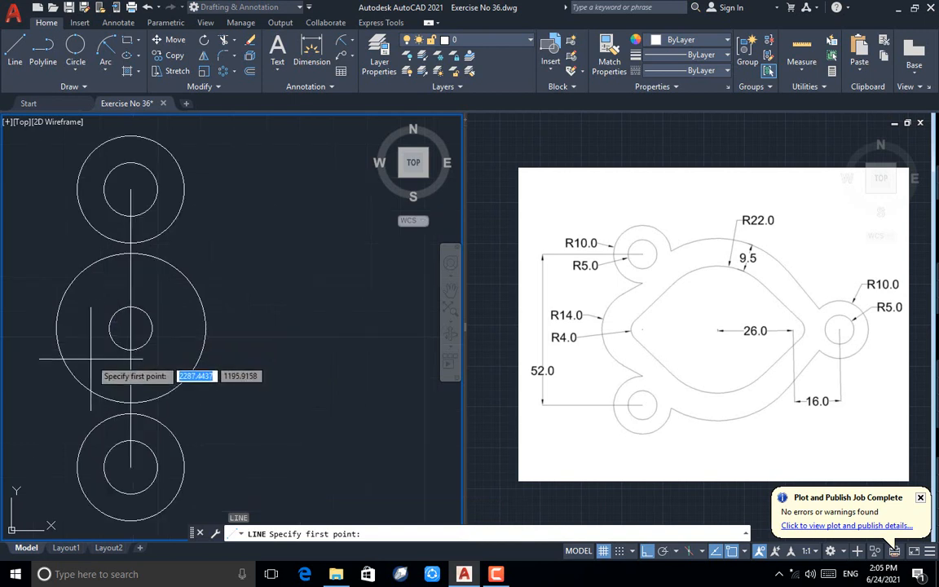
pyautogui.click(131, 242)
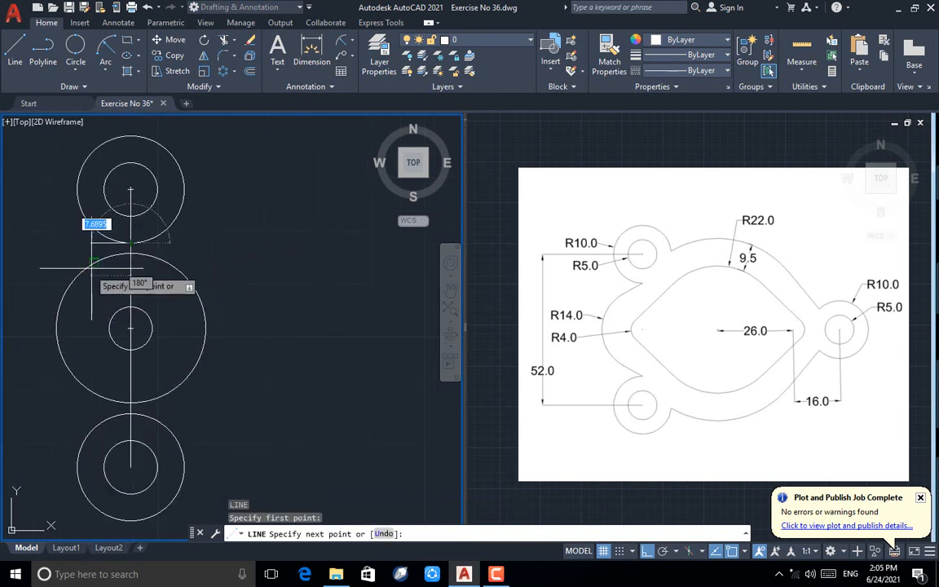
pyautogui.click(94, 264)
pyautogui.press('Return')
# Draw the matching line from the top quadrant of the lower radius 10 circle, tangent to the radius 14 circle's left side
pyautogui.press('Return')
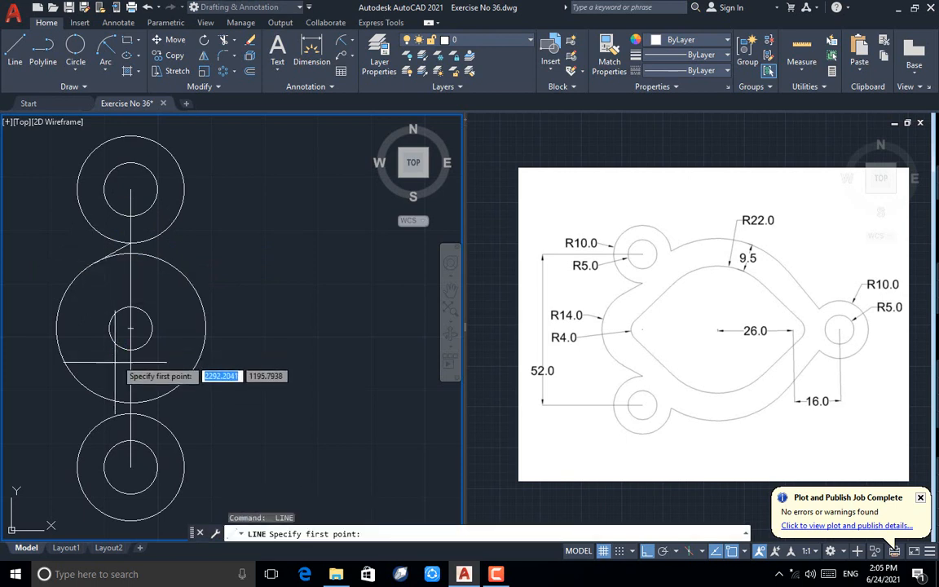
pyautogui.click(131, 403)
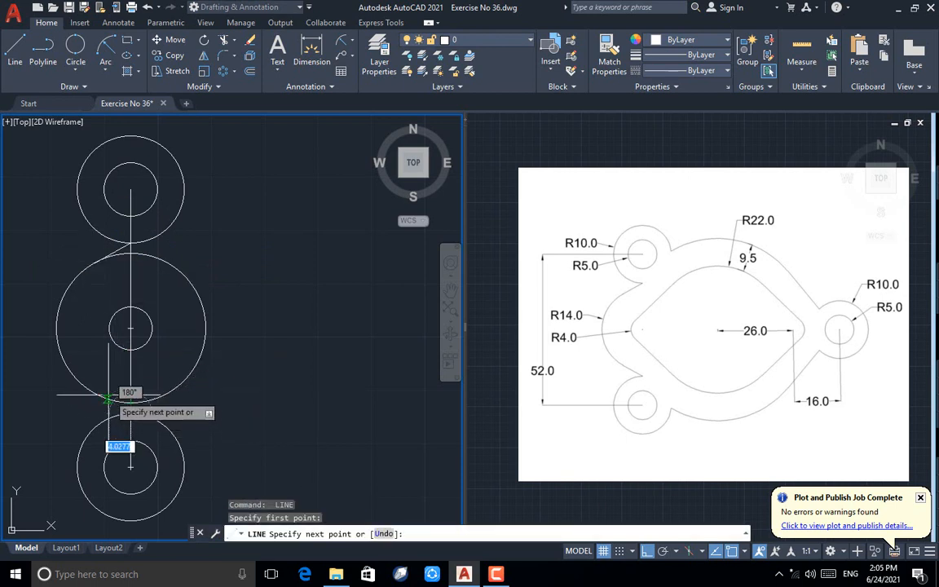
pyautogui.click(95, 391)
pyautogui.press('Return')
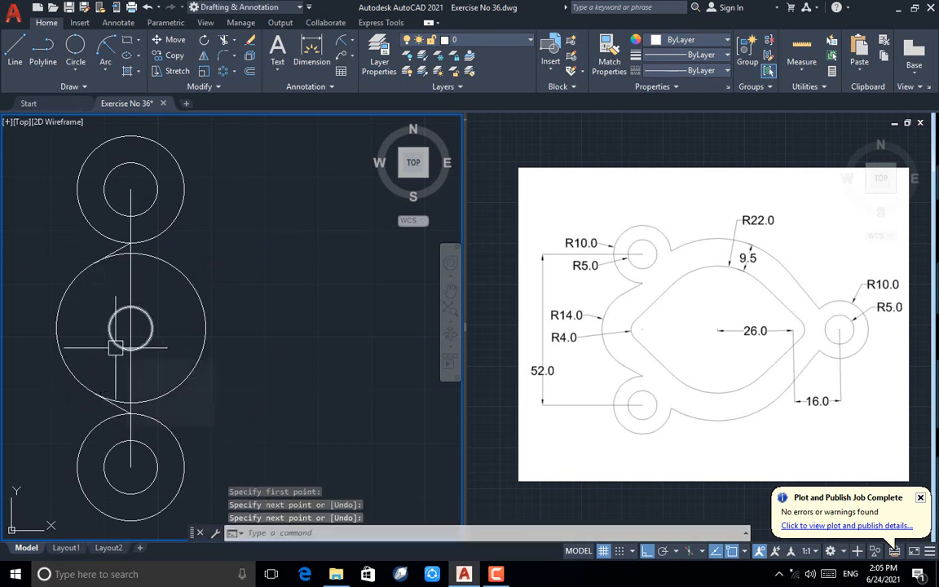
# Trim the right halves of the two middle circles and the radius 14 arc remnants between the tangent lines and the vertical line
pyautogui.write('tr')
pyautogui.press('Return')
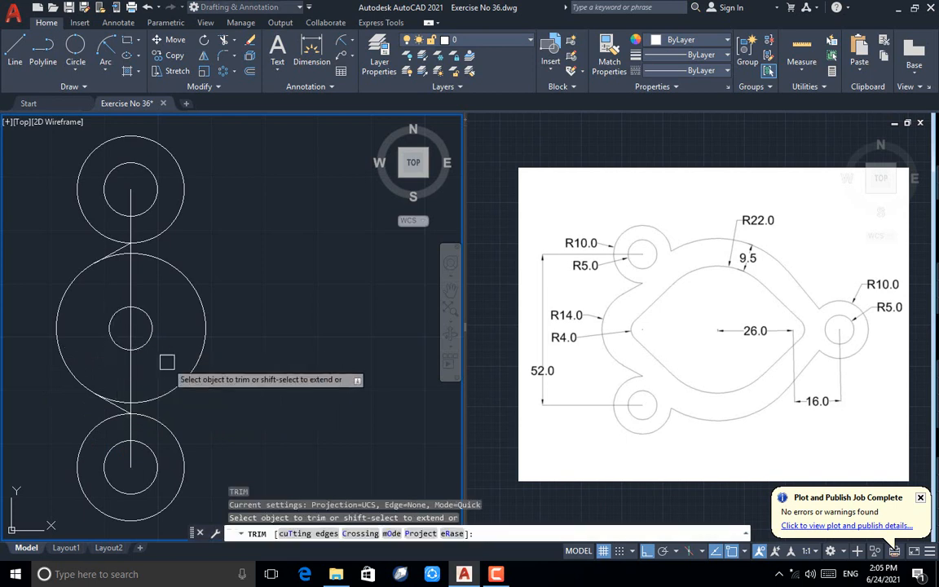
pyautogui.click(186, 375)
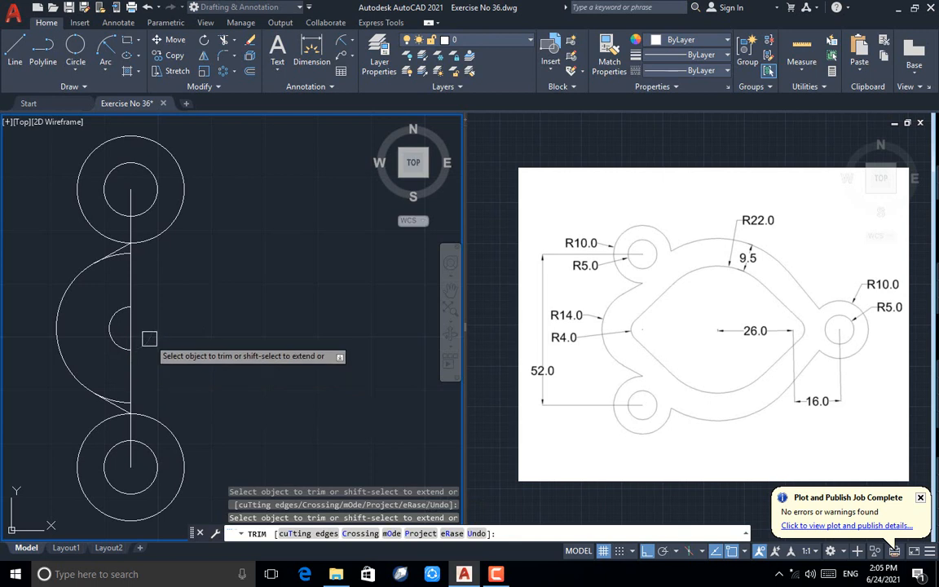
pyautogui.scroll(6, 109, 415)
pyautogui.moveTo(174, 352); pyautogui.dragTo(166, 367)
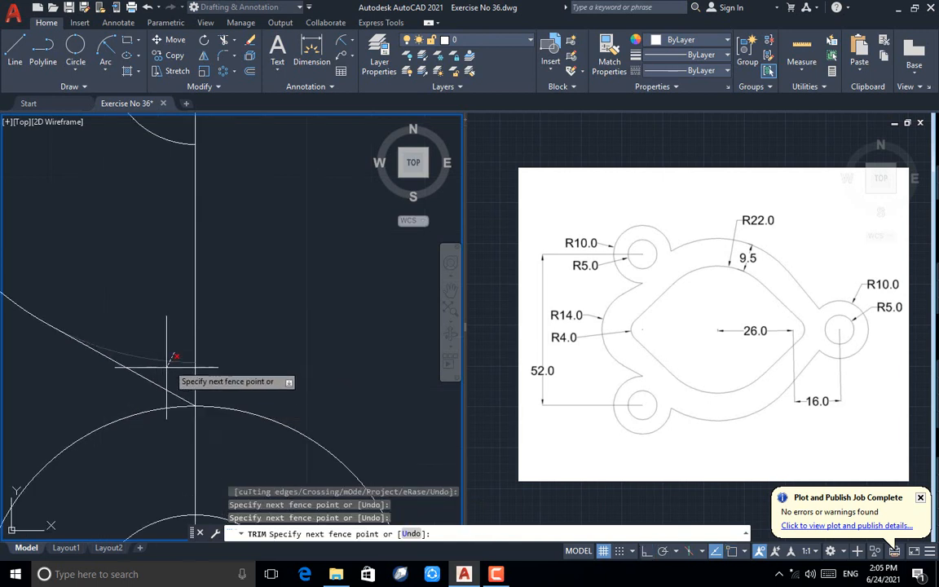
pyautogui.press('Return')
pyautogui.scroll(-5, 121, 429)
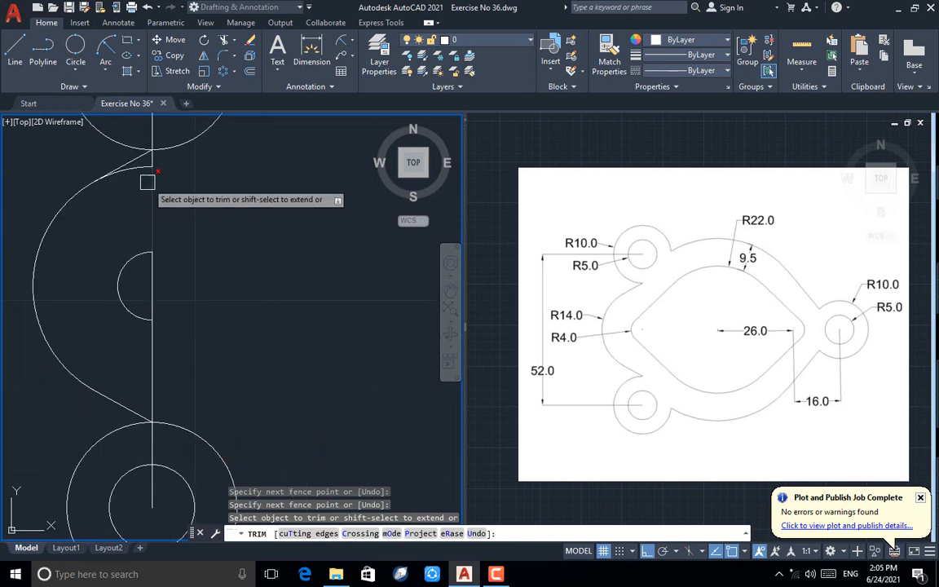
pyautogui.scroll(-2, 108, 238)
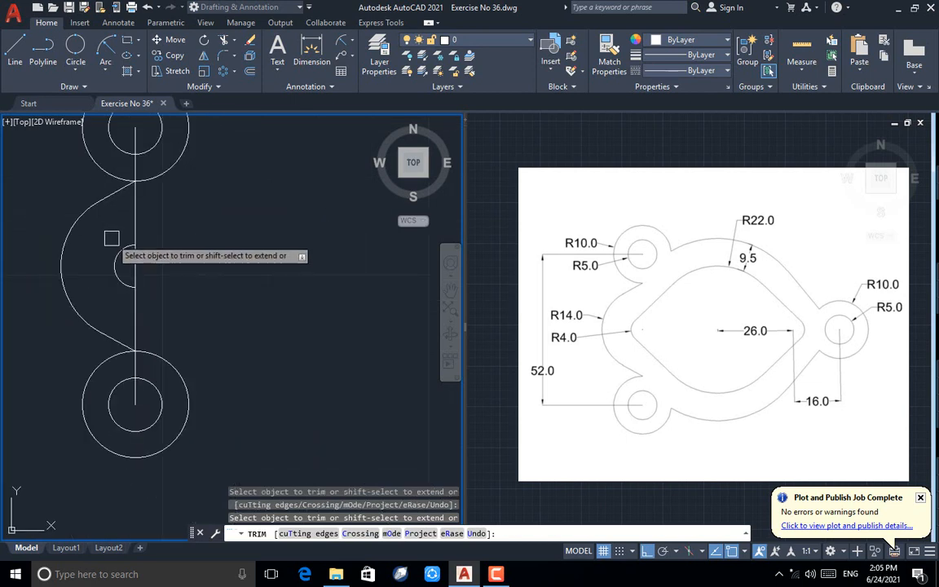
pyautogui.scroll(-3, 112, 238)
pyautogui.press('Escape')
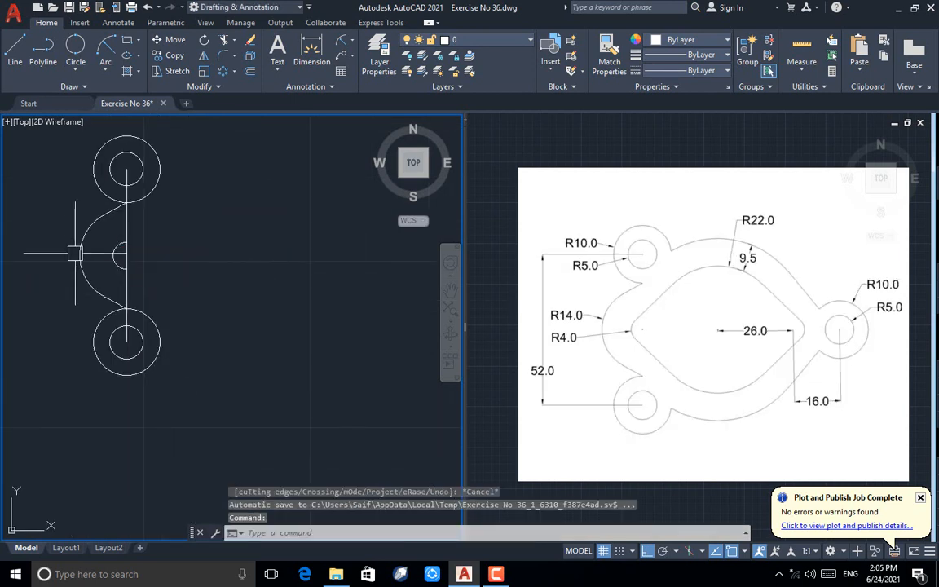
# Draw a horizontal line 26 units long to the right from the midpoint of the vertical line
pyautogui.click(17, 51)
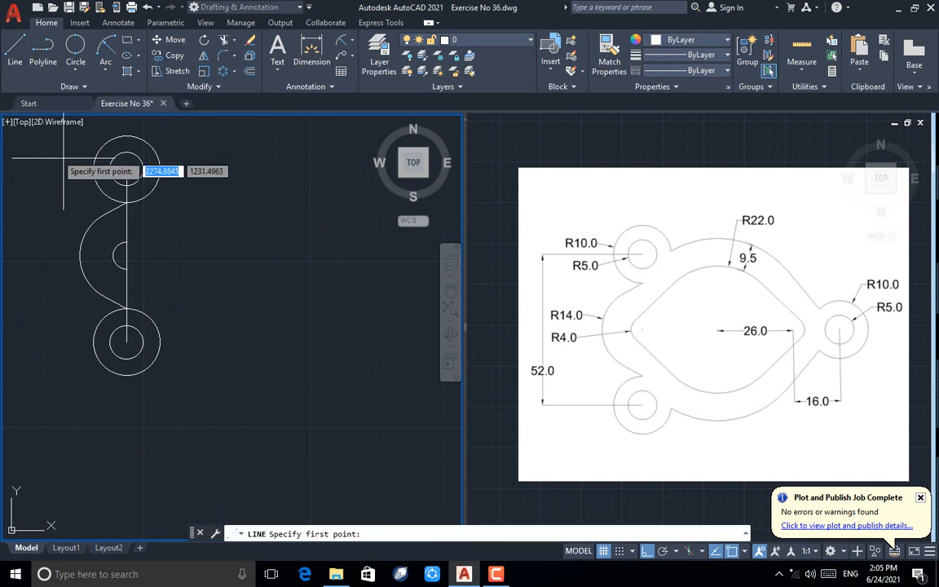
pyautogui.click(126, 255)
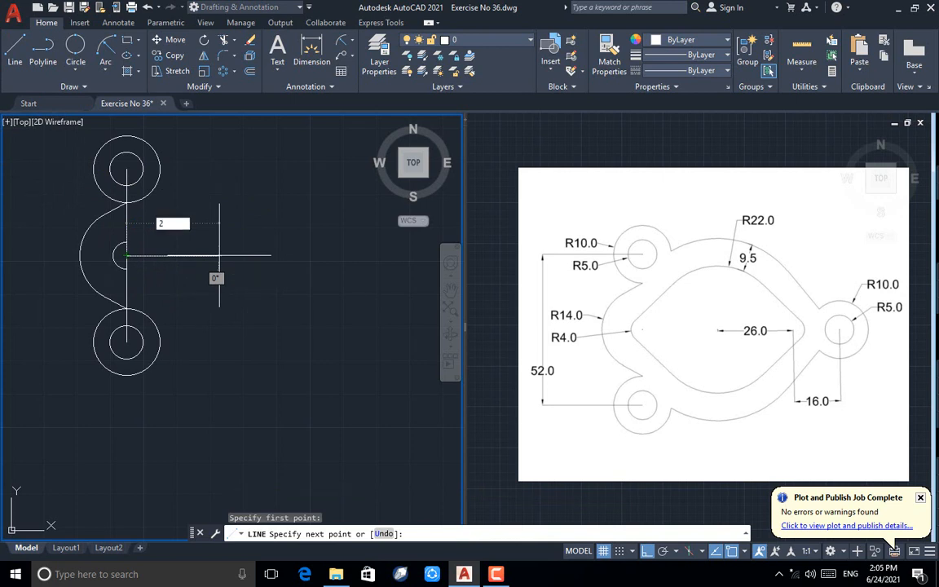
pyautogui.write('26')
pyautogui.press('Return')
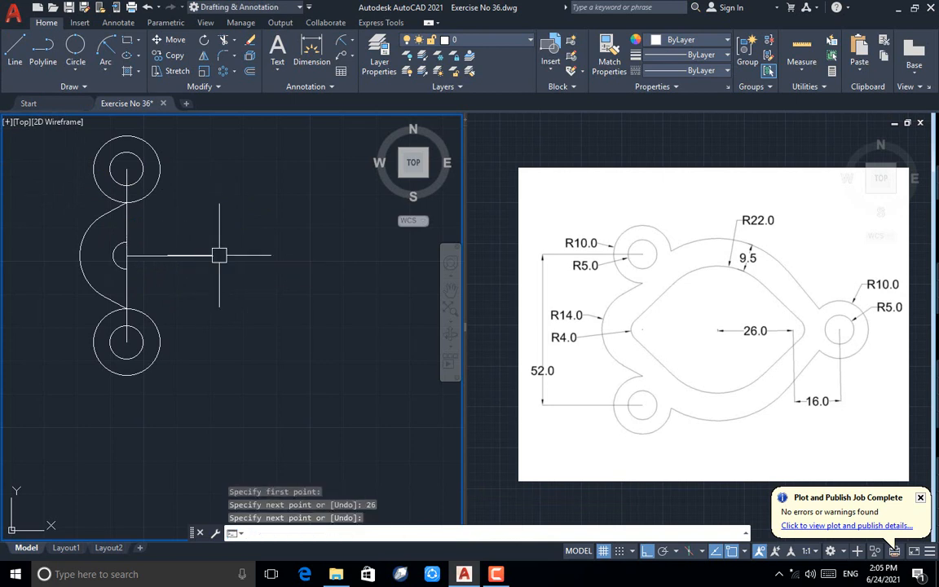
pyautogui.press('Return')
# Draw a radius 22 circle centred on the right end of the horizontal line
pyautogui.write('c')
pyautogui.press('Return')
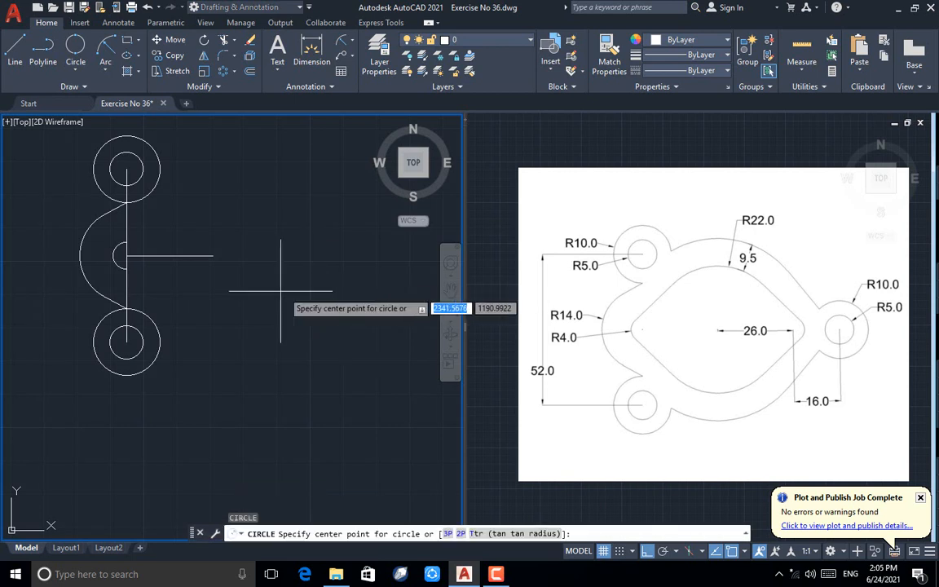
pyautogui.click(213, 256)
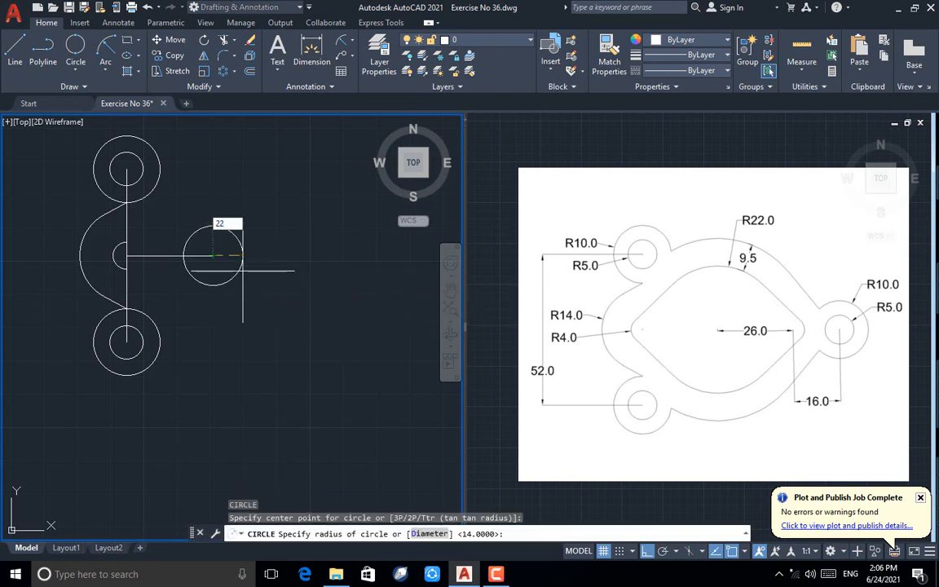
pyautogui.press('Return')
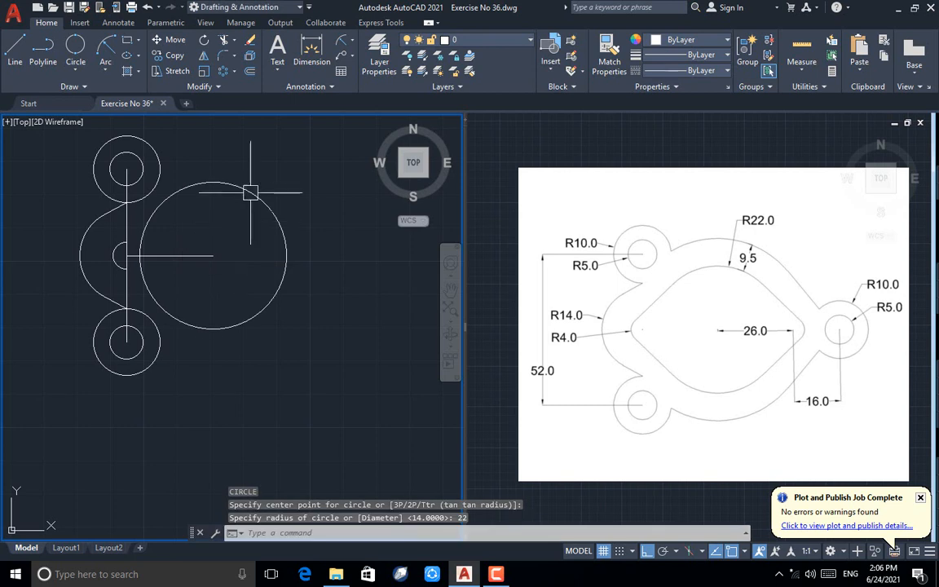
# Offset the radius 22 circle outward by 9.5
pyautogui.click(250, 72)
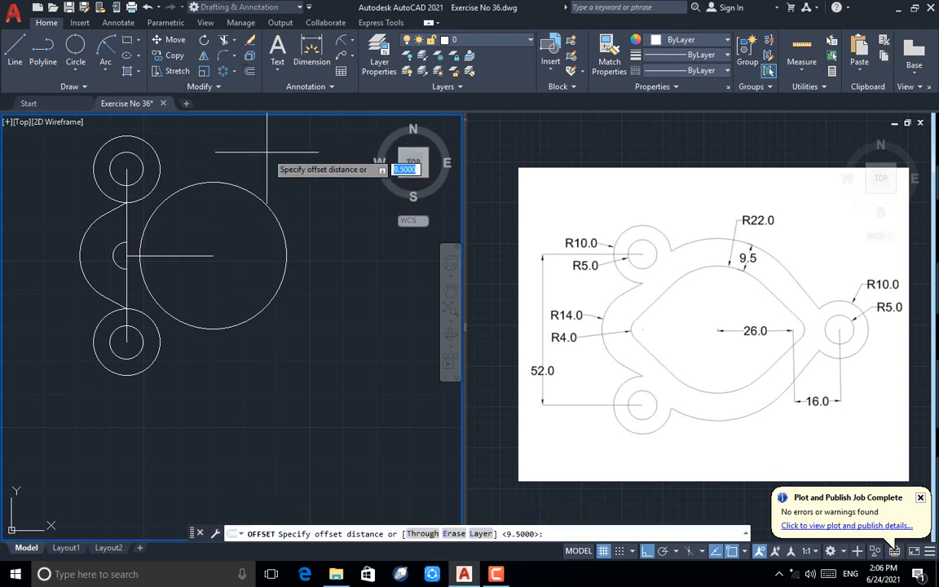
pyautogui.write('9.5')
pyautogui.press('Return')
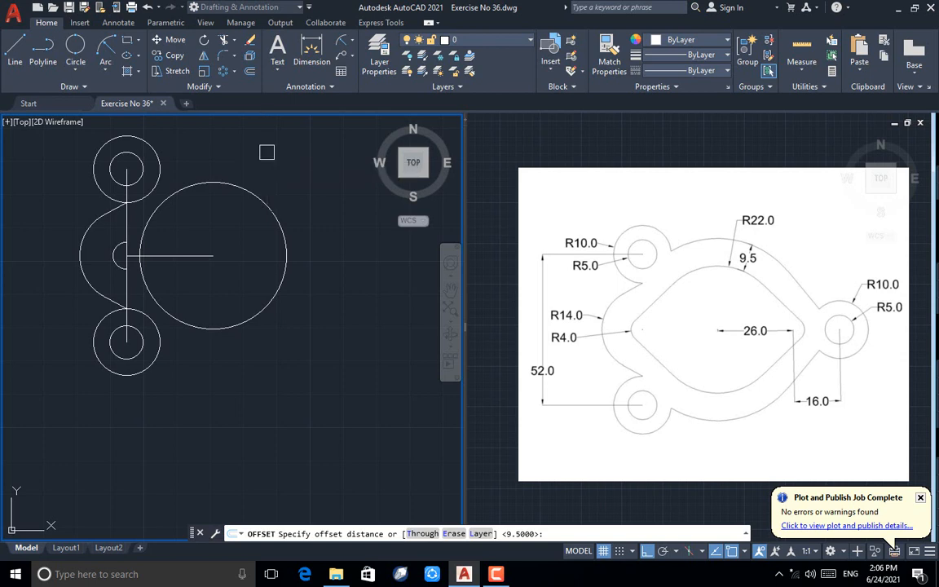
pyautogui.click(261, 199)
pyautogui.click(270, 176)
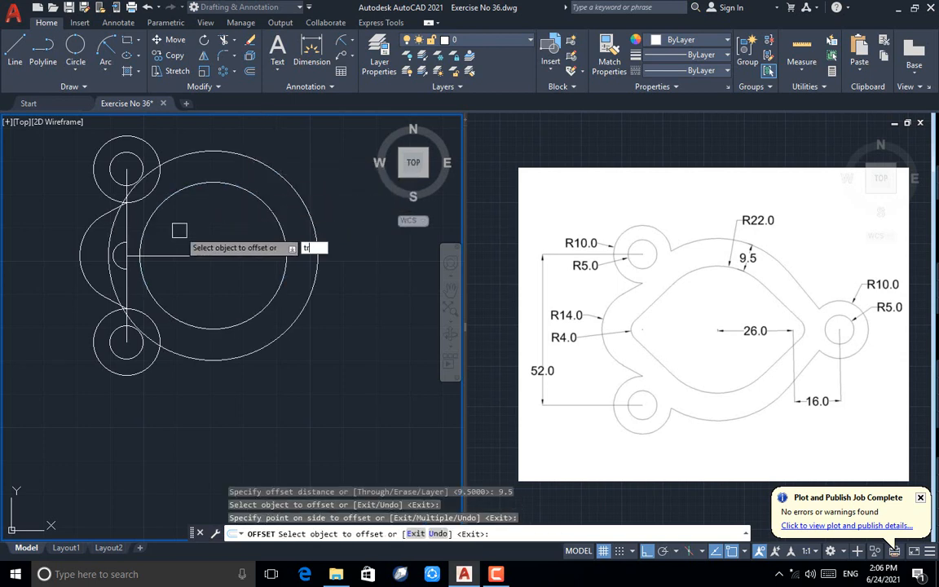
# Trim the left arc of the large outer circle and the overlapping inner arcs of both radius 10 circles
pyautogui.press('Return')
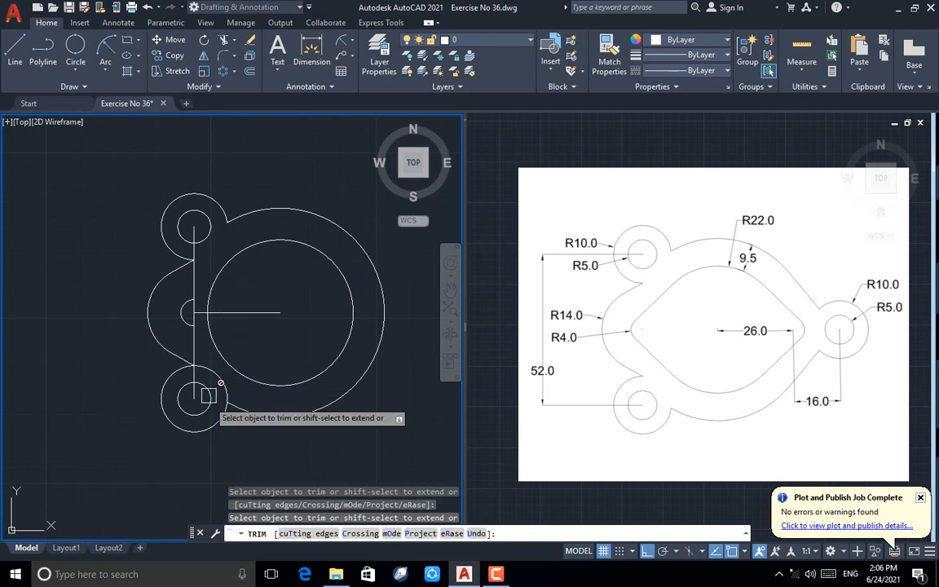
pyautogui.scroll(2, 208, 397)
pyautogui.press('Escape')
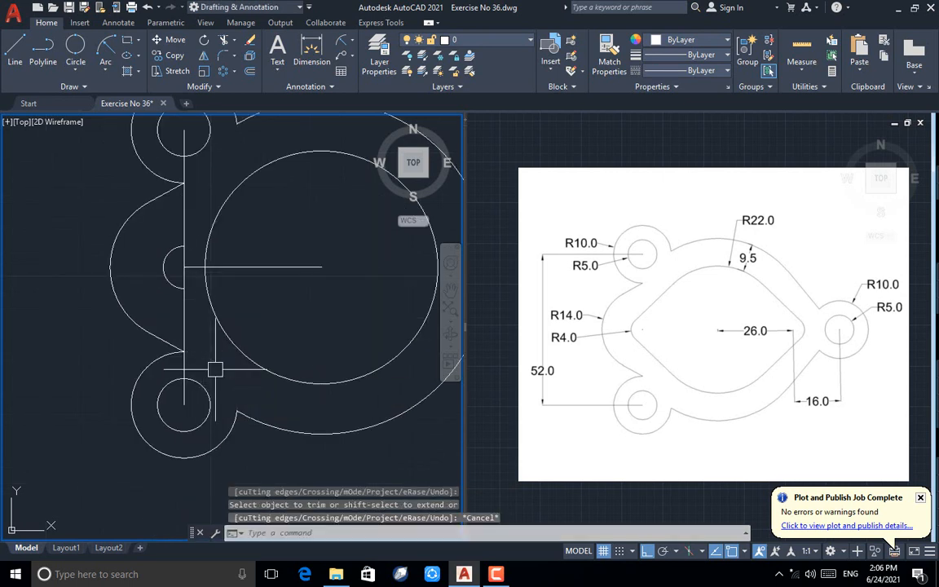
# Delete the vertical construction line and the horizontal line starting at its midpoint
pyautogui.click(188, 327)
pyautogui.click(249, 267)
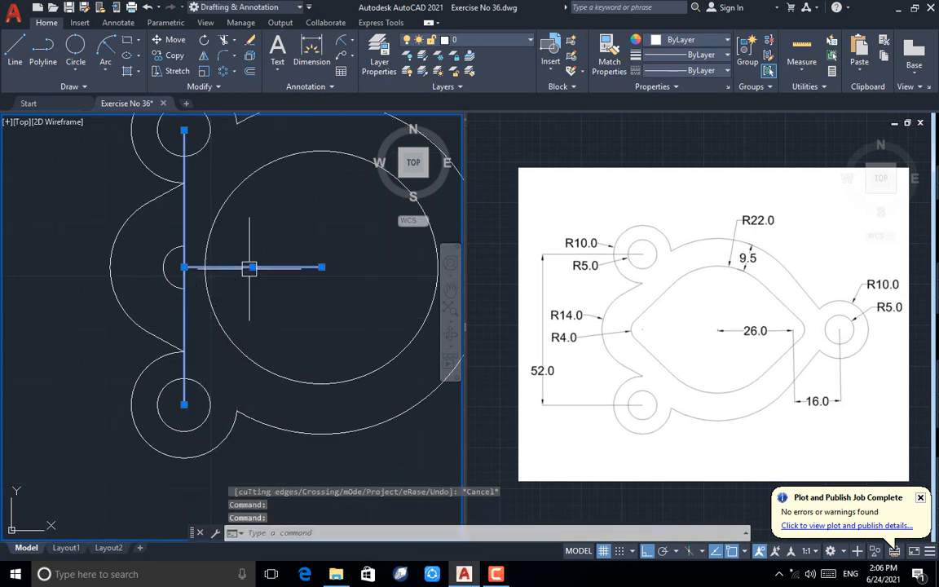
pyautogui.press('Delete')
pyautogui.scroll(-2, 213, 273)
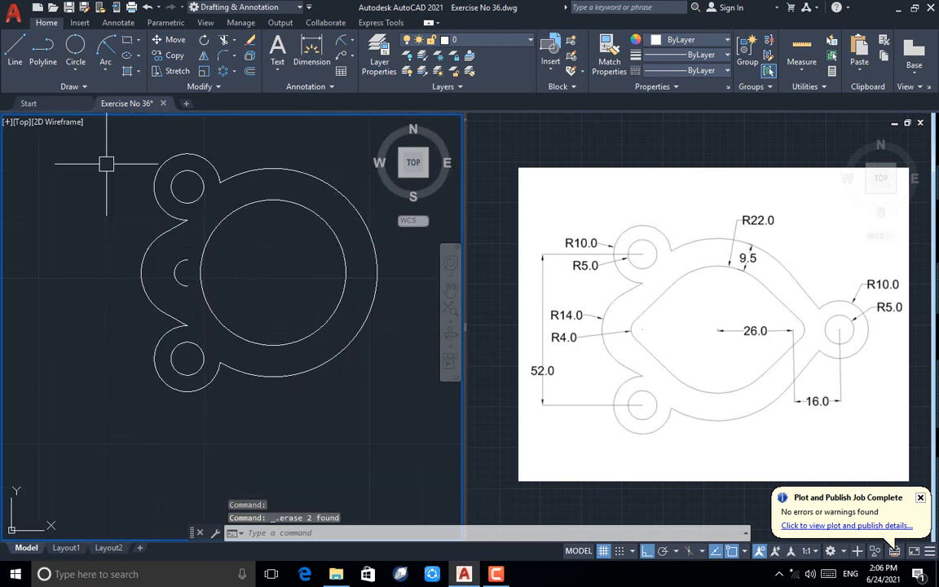
# Draw a line tangent to the radius 22 circle's upper left and the top of the small radius 4 arc
pyautogui.click(16, 57)
pyautogui.scroll(2, 309, 267)
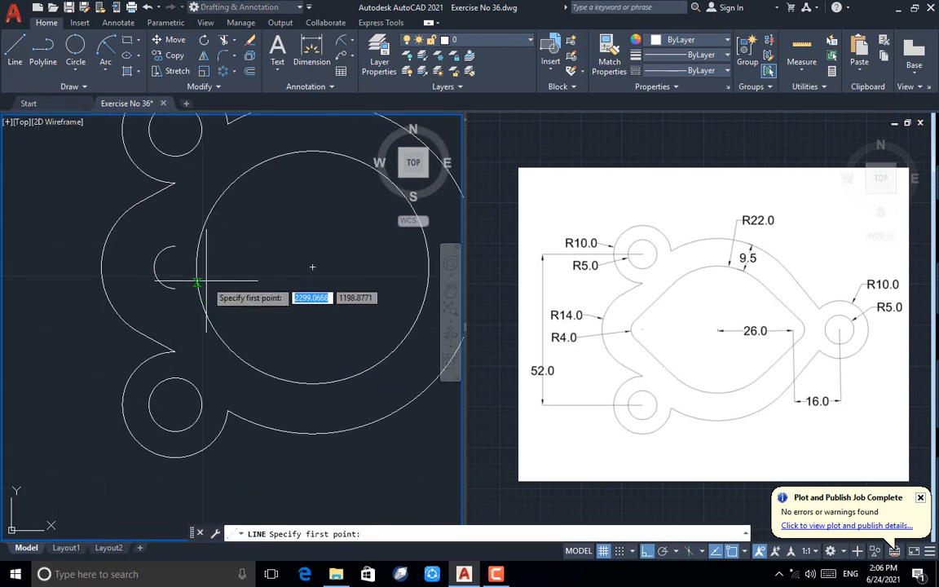
pyautogui.click(219, 194)
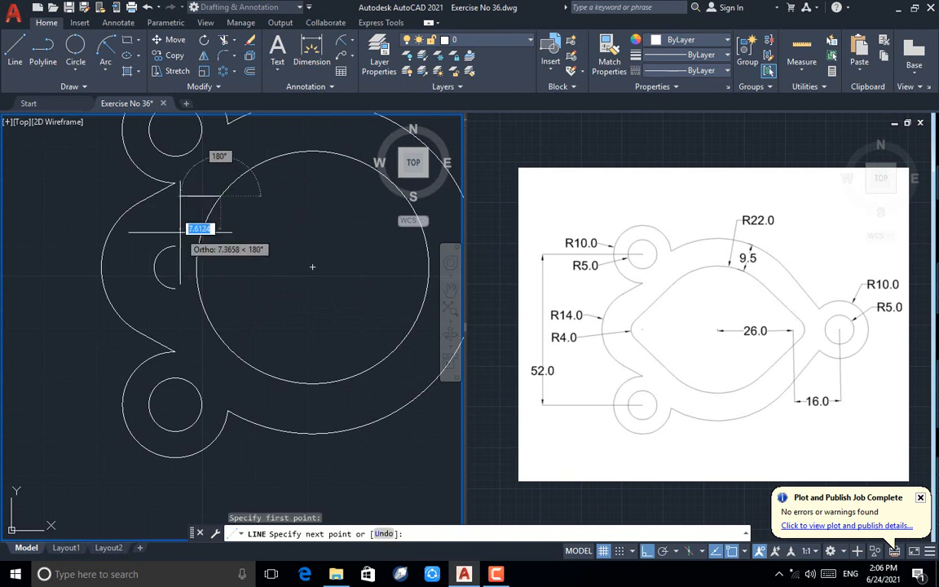
pyautogui.click(161, 251)
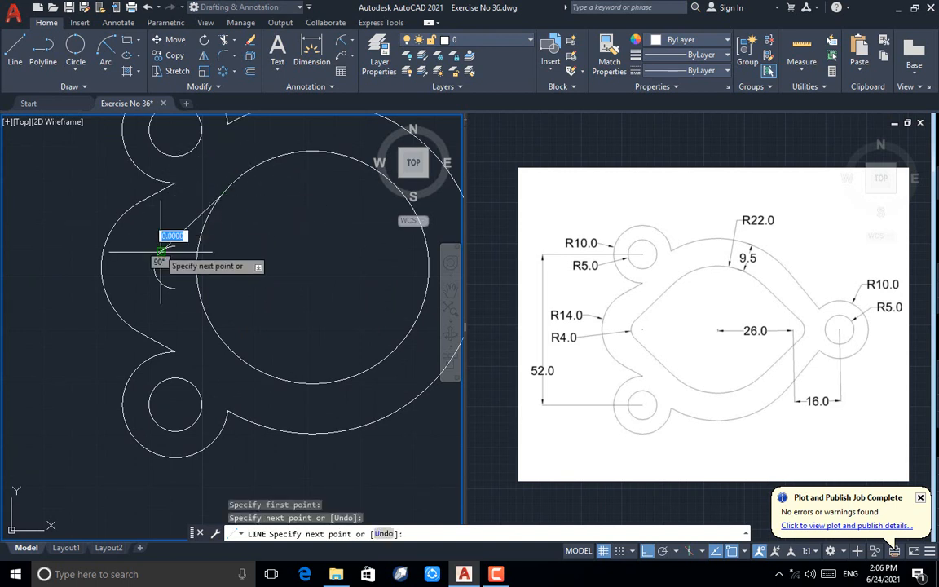
pyautogui.press('Return')
# Mirror the tangent line about the horizontal axis through the small radius 4 arc, keeping the original
pyautogui.click(194, 220)
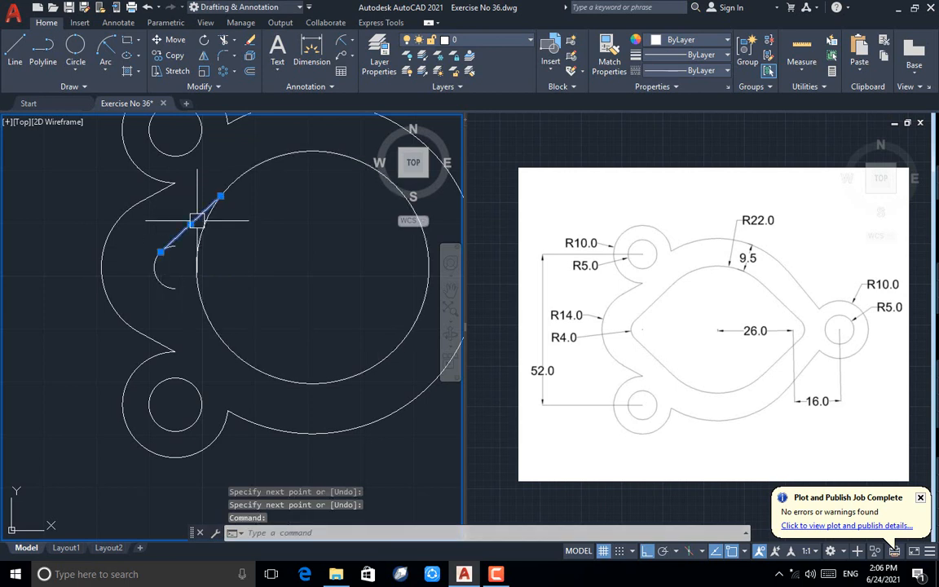
pyautogui.click(203, 56)
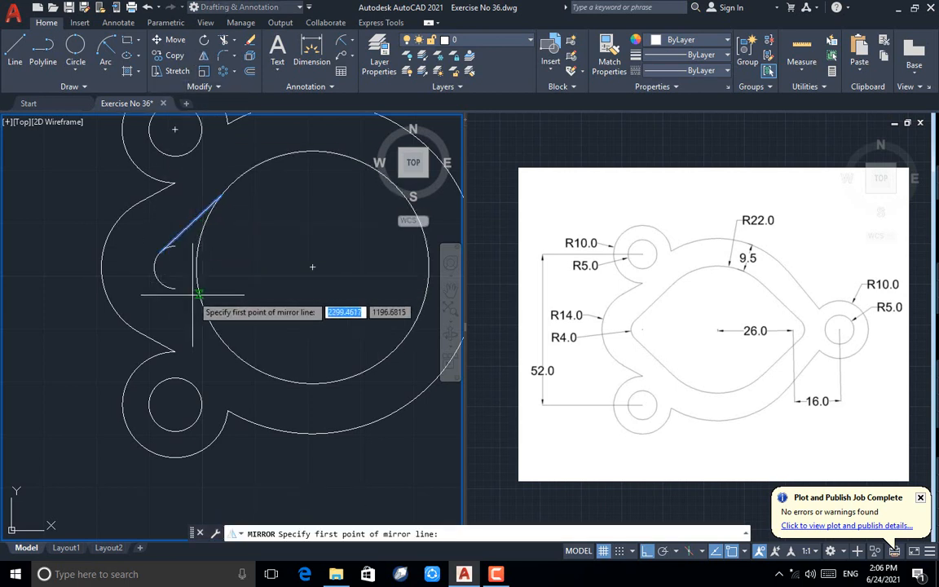
pyautogui.click(154, 265)
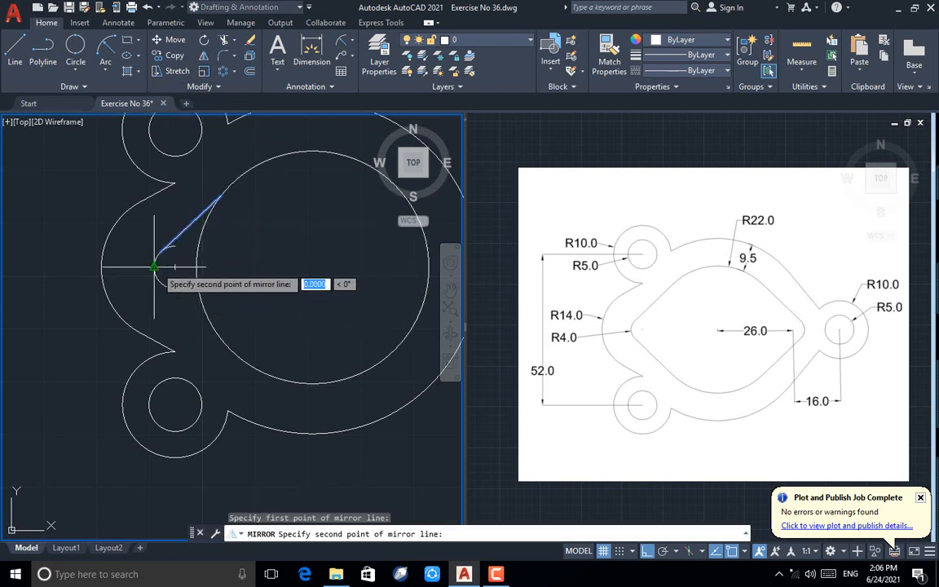
pyautogui.click(203, 266)
pyautogui.press('Return')
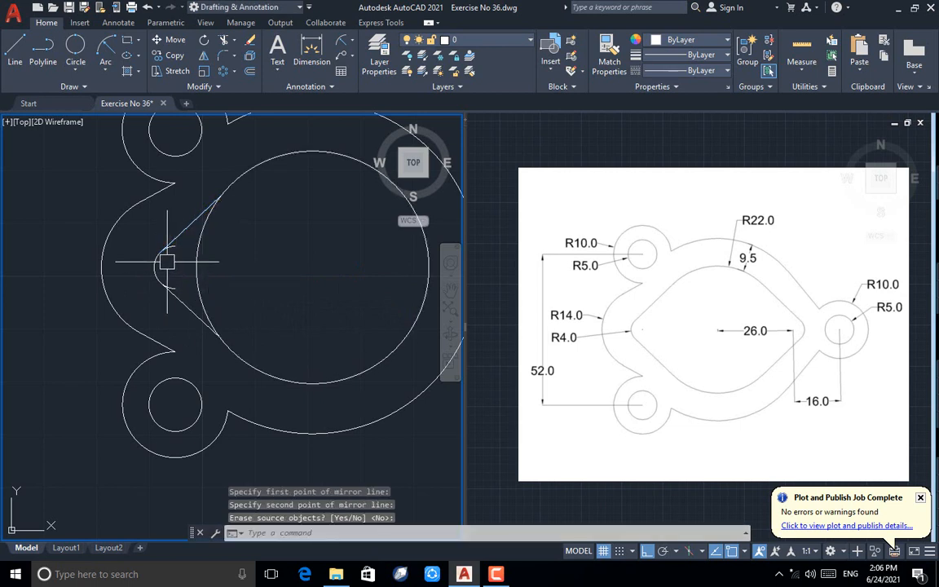
# Trim the radius 4 arc's ends beyond the tangent lines and the radius 22 circle's left arc between them
pyautogui.write('tr')
pyautogui.press('Return')
pyautogui.scroll(5, 166, 261)
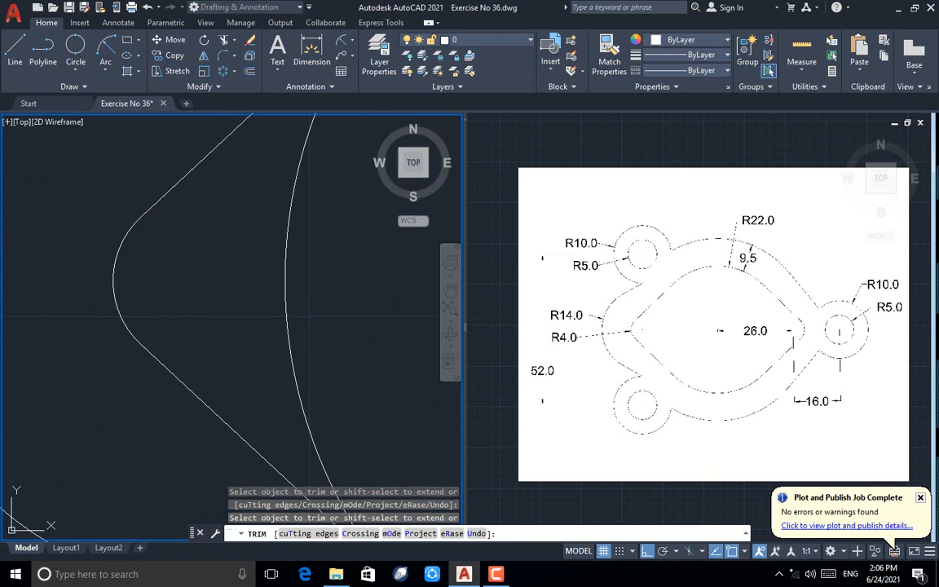
pyautogui.scroll(-3, 195, 351)
pyautogui.scroll(-4, 203, 313)
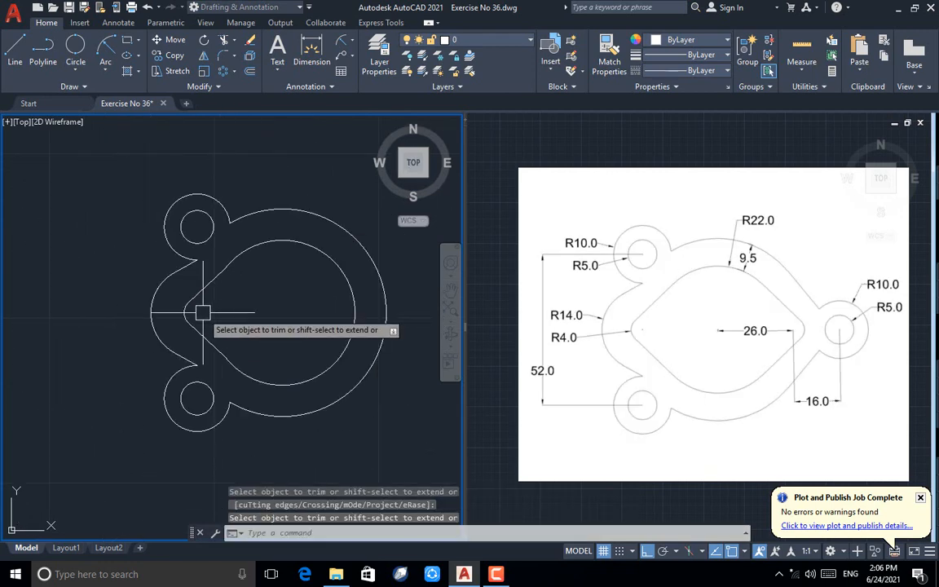
pyautogui.press('Escape')
# Mirror the radius 4 arc and its two tangent lines about the vertical axis through the radius 22 circle's centre, keeping the originals
pyautogui.scroll(2, 203, 312)
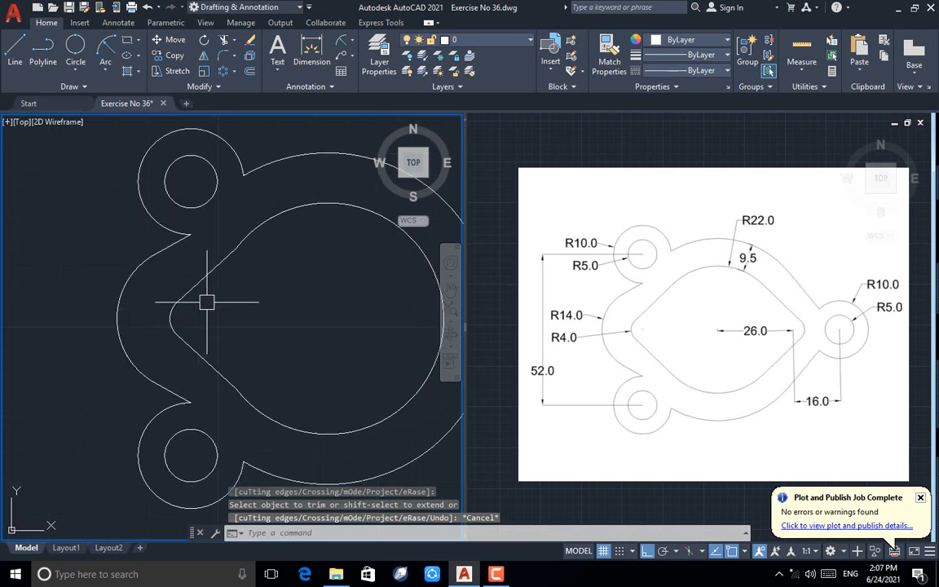
pyautogui.click(213, 238)
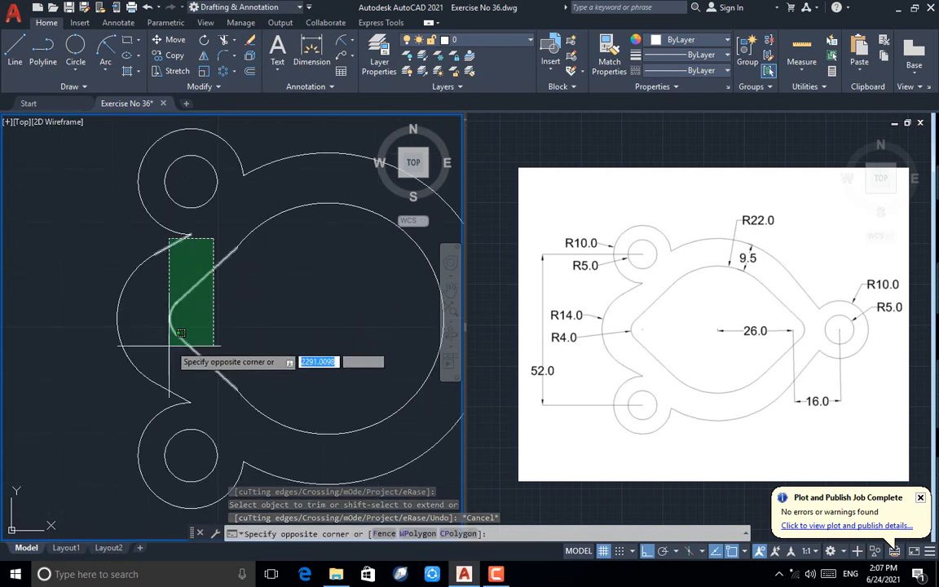
pyautogui.click(195, 401)
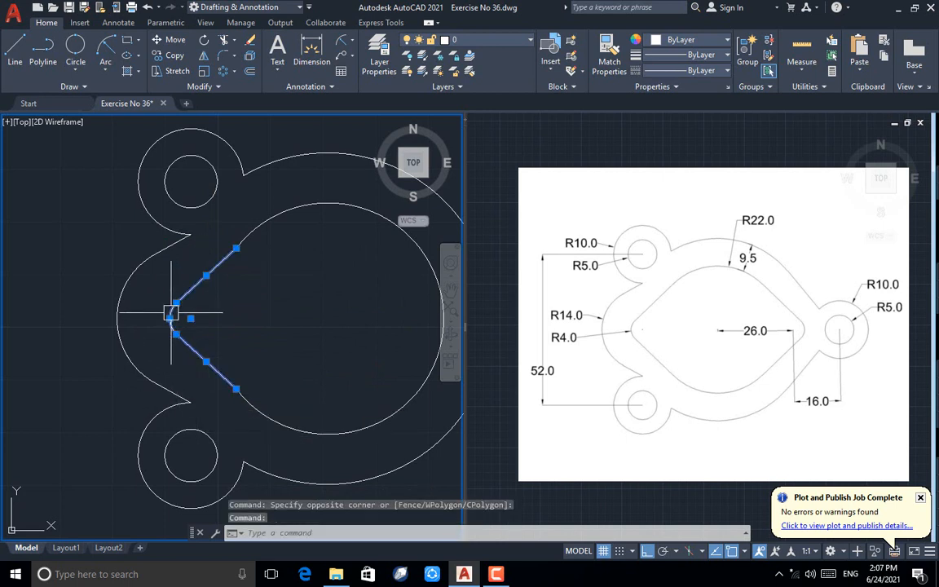
pyautogui.click(202, 57)
pyautogui.scroll(-2, 106, 204)
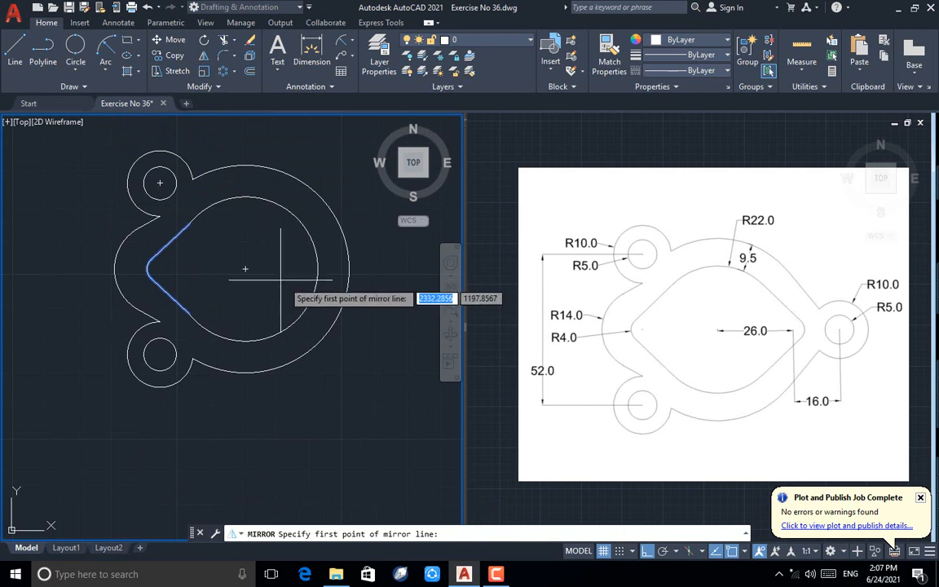
pyautogui.click(244, 268)
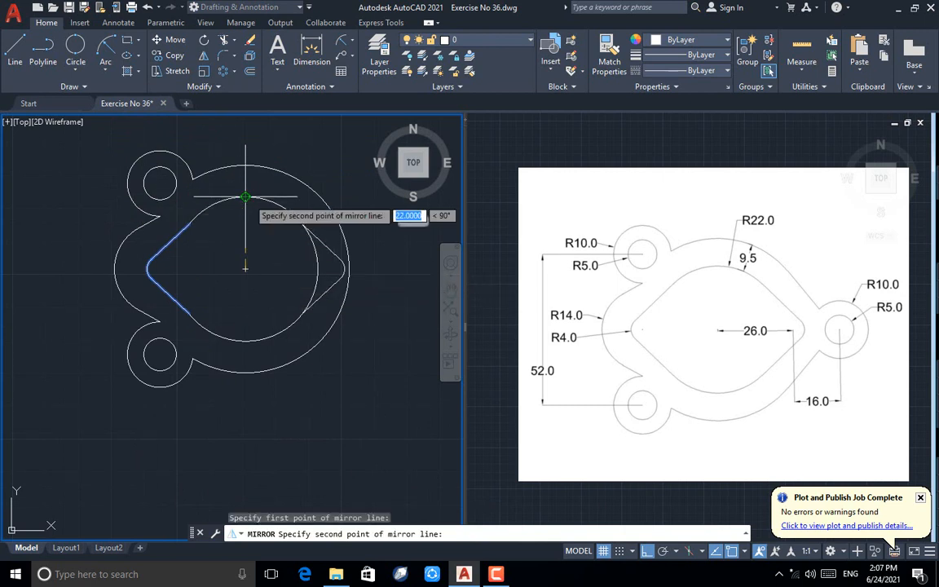
pyautogui.click(245, 197)
pyautogui.press('Return')
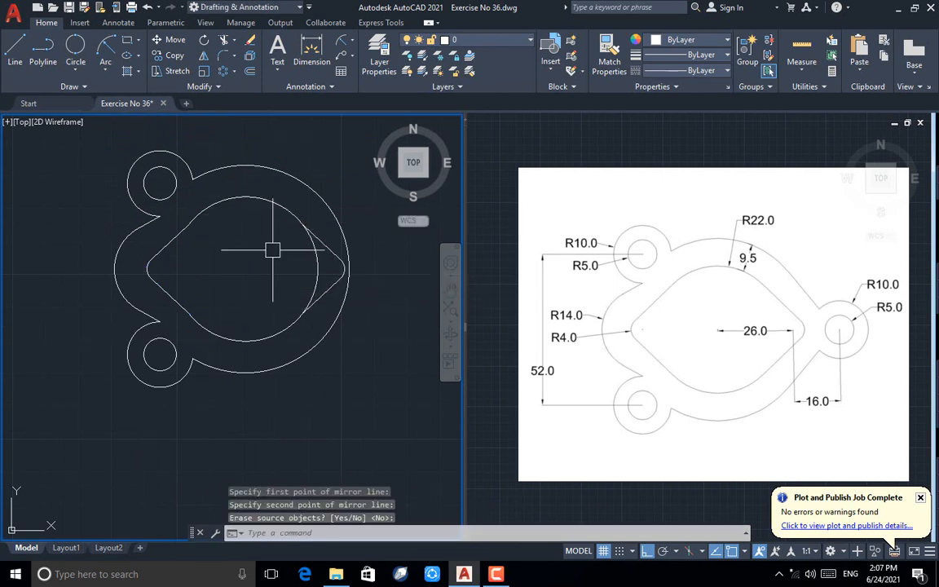
# Trim the radius 22 circle's right arc between the mirrored tangent lines
pyautogui.press('Return')
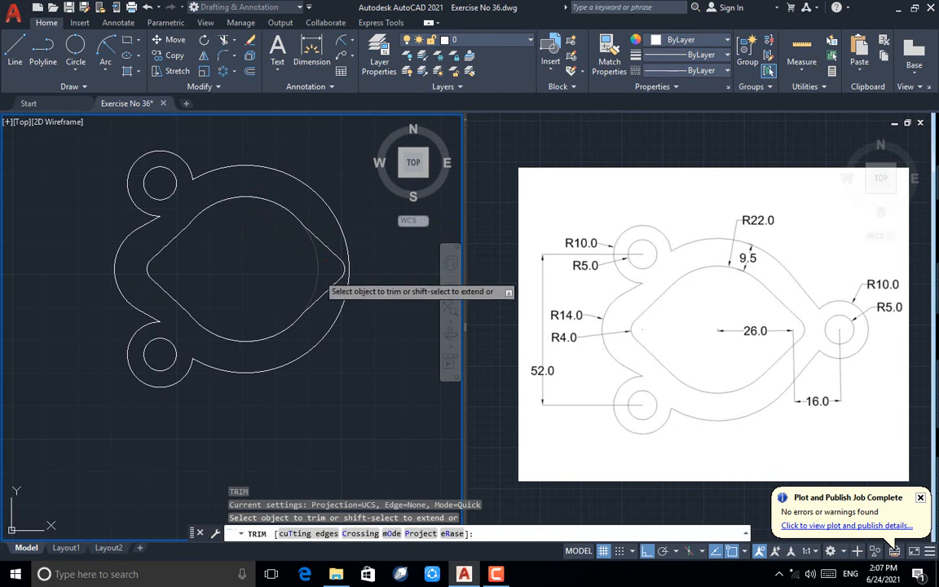
pyautogui.click(318, 274)
pyautogui.press('Escape')
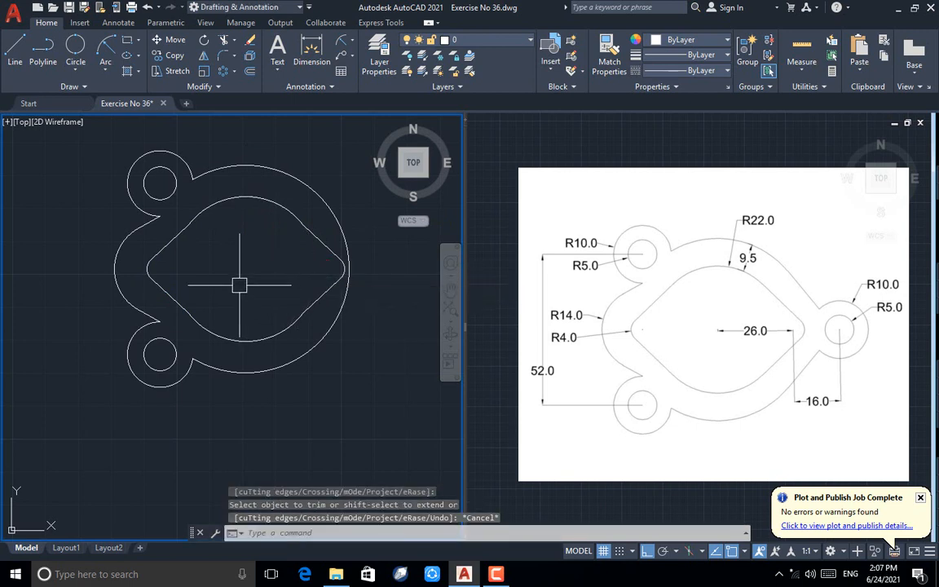
# Draw a horizontal line 16 units long to the right from the centre of the right radius 4 arc
pyautogui.scroll(-2, 239, 285)
pyautogui.write('l')
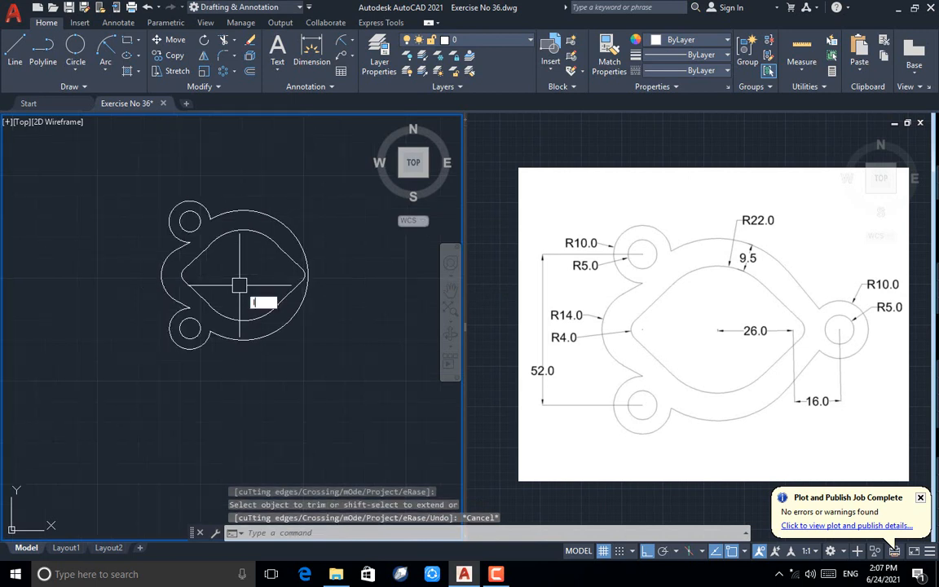
pyautogui.press('Return')
pyautogui.scroll(2, 283, 288)
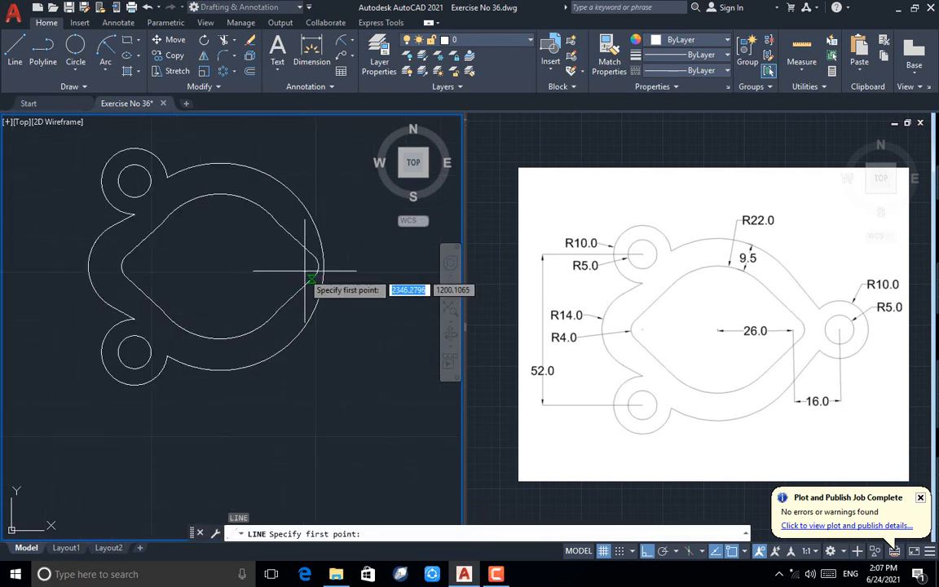
pyautogui.click(306, 266)
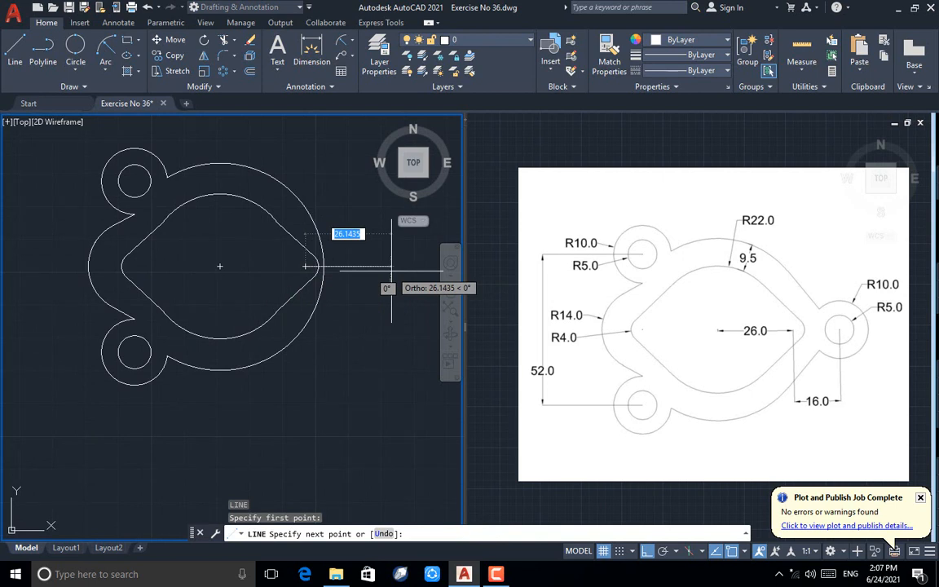
pyautogui.write('16')
pyautogui.press('Return')
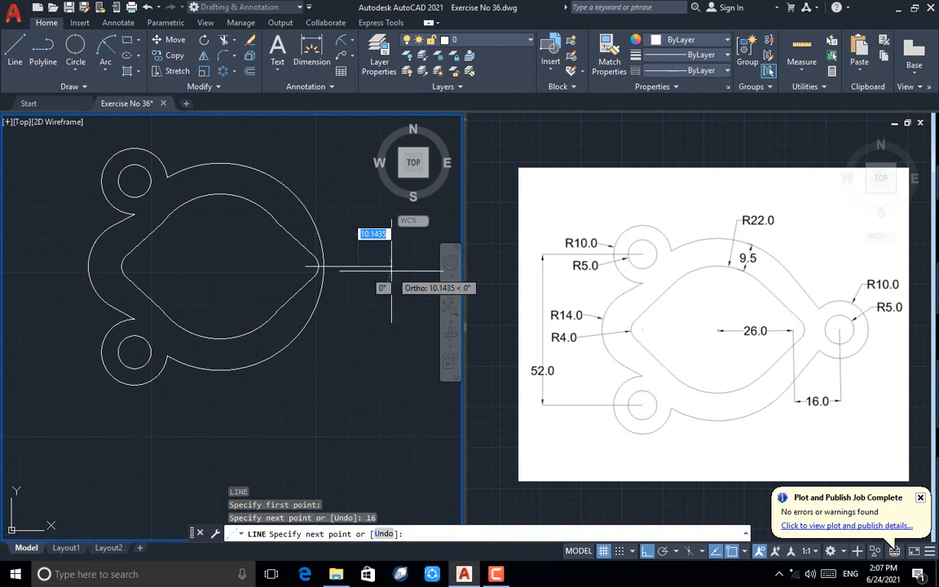
pyautogui.press('Return')
# Draw a radius 5 circle centred on the right end of the 16-unit line
pyautogui.scroll(-2, 194, 284)
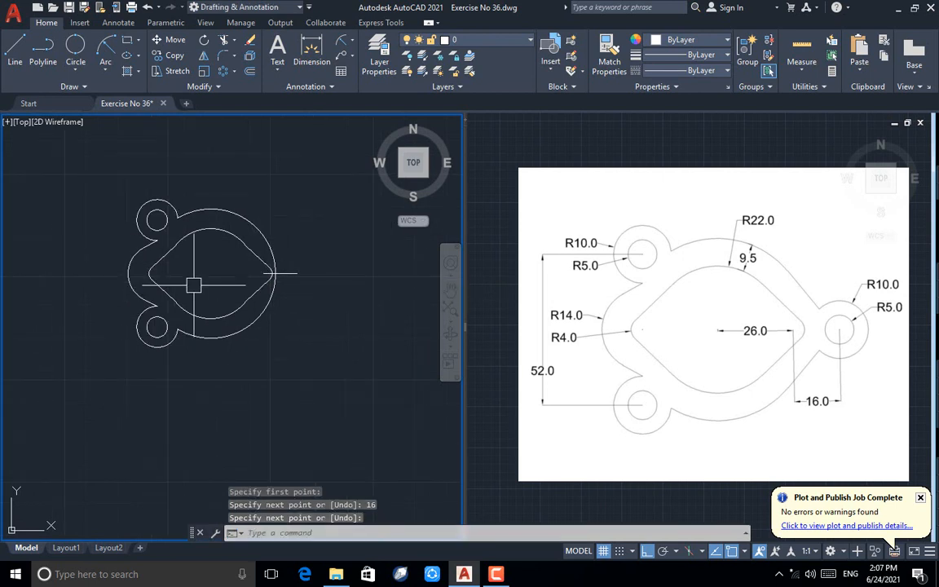
pyautogui.press('Return')
pyautogui.scroll(2, 207, 291)
pyautogui.click(351, 263)
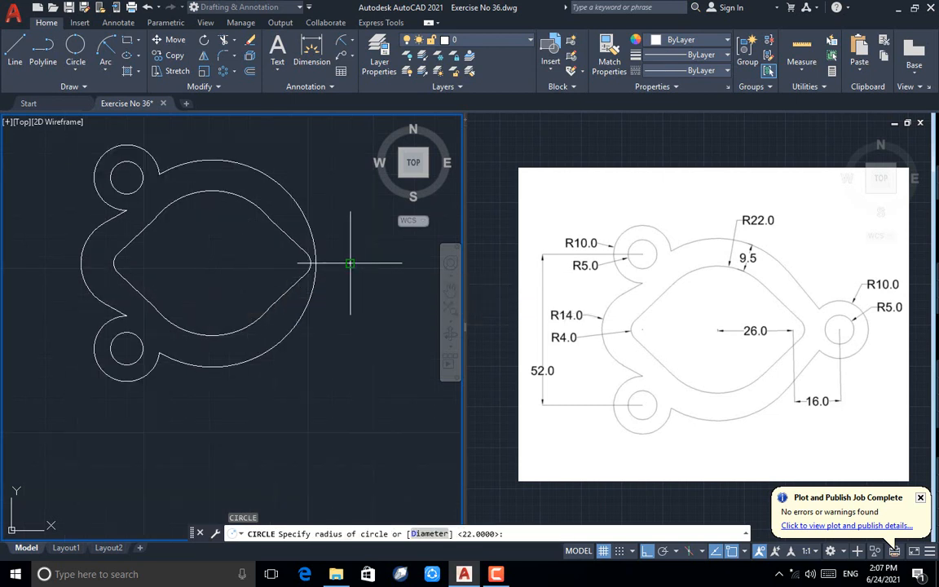
pyautogui.write('5')
pyautogui.press('Return')
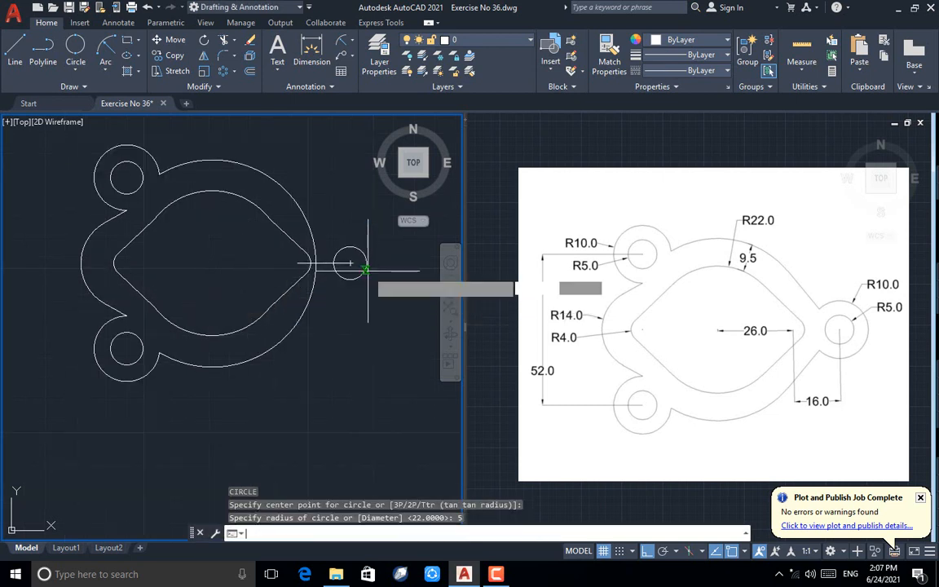
# Draw a radius 10 circle concentric with the right radius 5 circle
pyautogui.press('Return')
pyautogui.scroll(2, 368, 272)
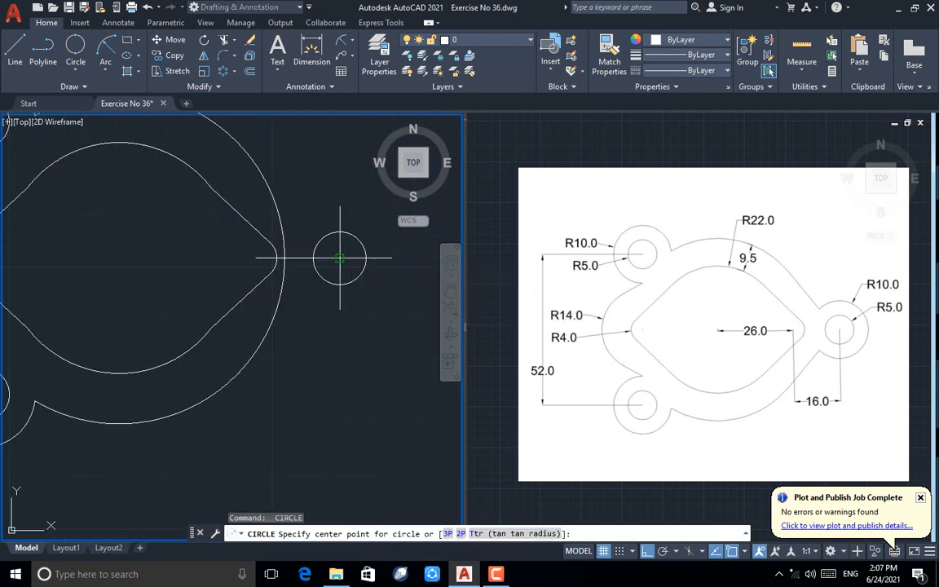
pyautogui.click(340, 258)
pyautogui.press('Return')
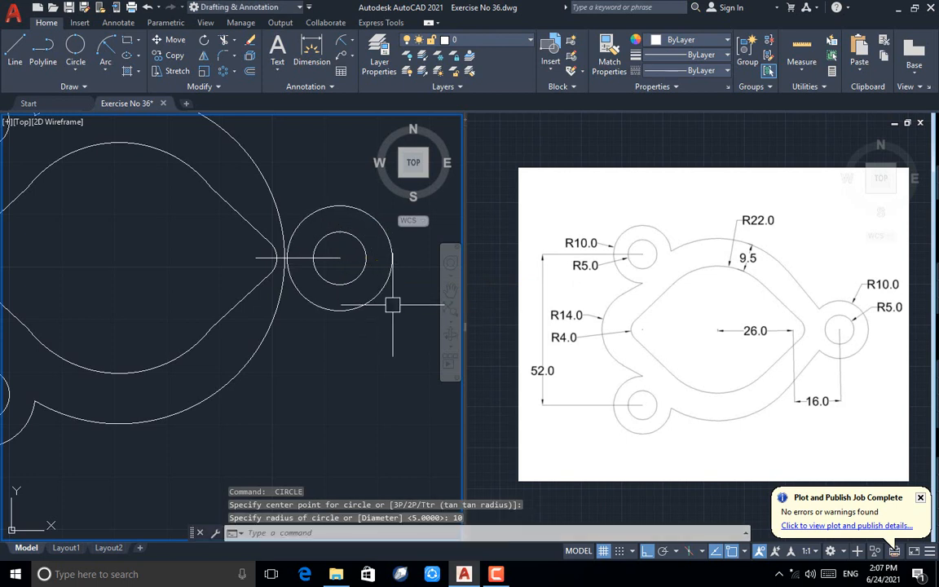
# Draw a line from the upper left of the right radius 10 circle to the large outer arc's upper right
pyautogui.scroll(-2, 372, 372)
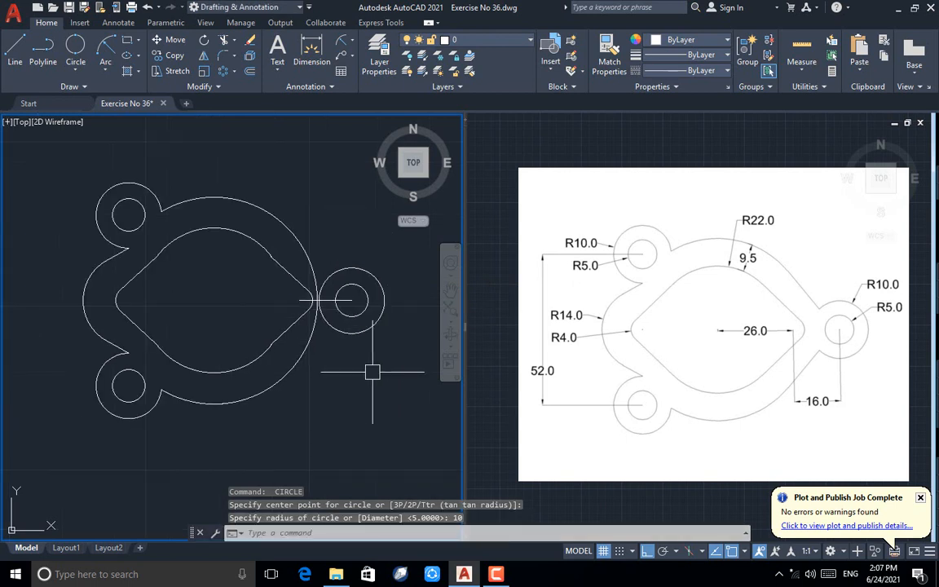
pyautogui.write('l')
pyautogui.press('Return')
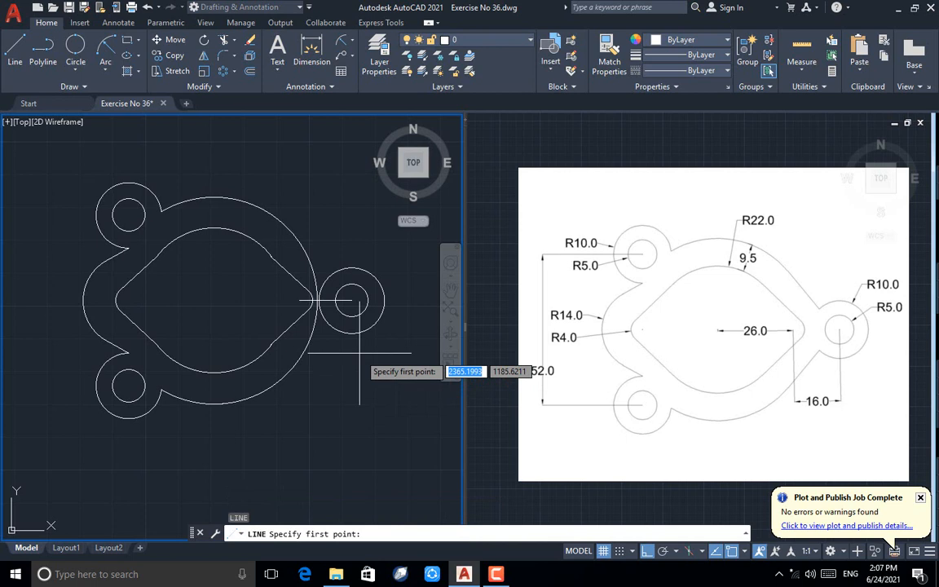
pyautogui.click(331, 274)
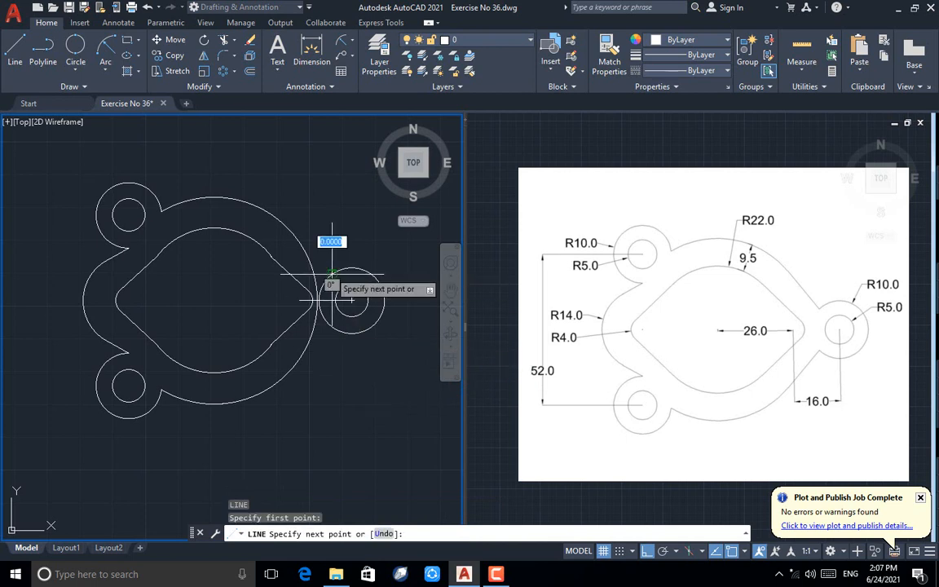
pyautogui.click(289, 228)
pyautogui.press('Return')
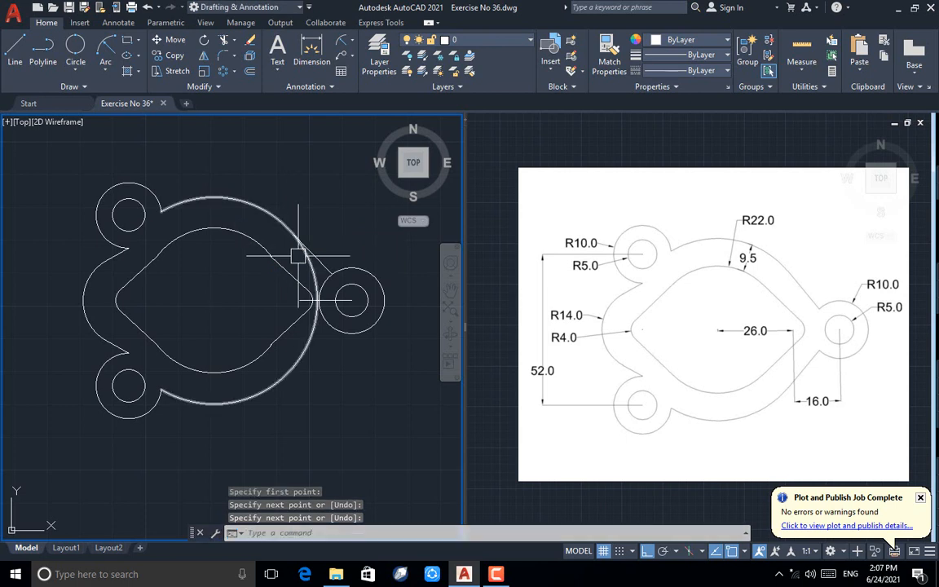
# Mirror the upper slanted line between the large arc and right circle about the 16-unit horizontal line, keeping the original
pyautogui.click(290, 229)
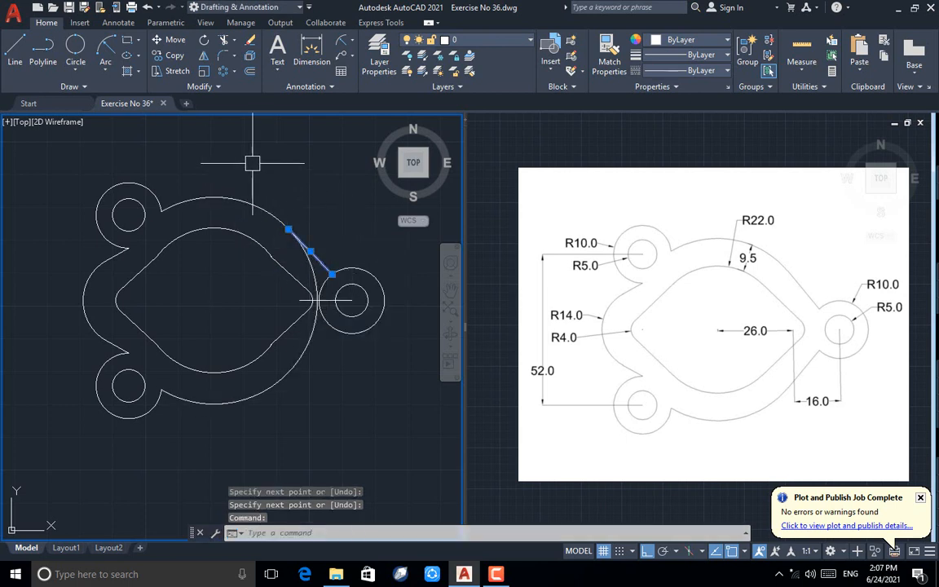
pyautogui.click(204, 58)
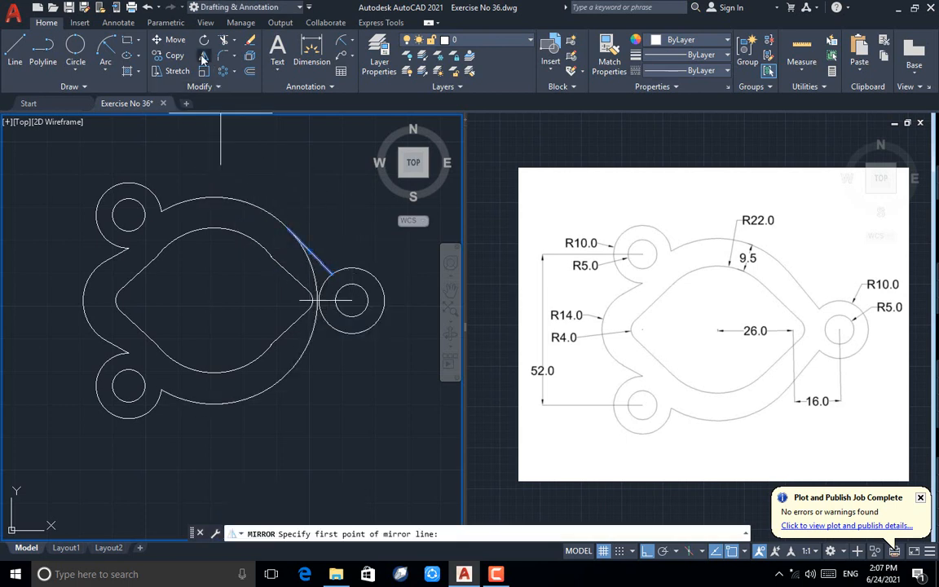
pyautogui.click(299, 300)
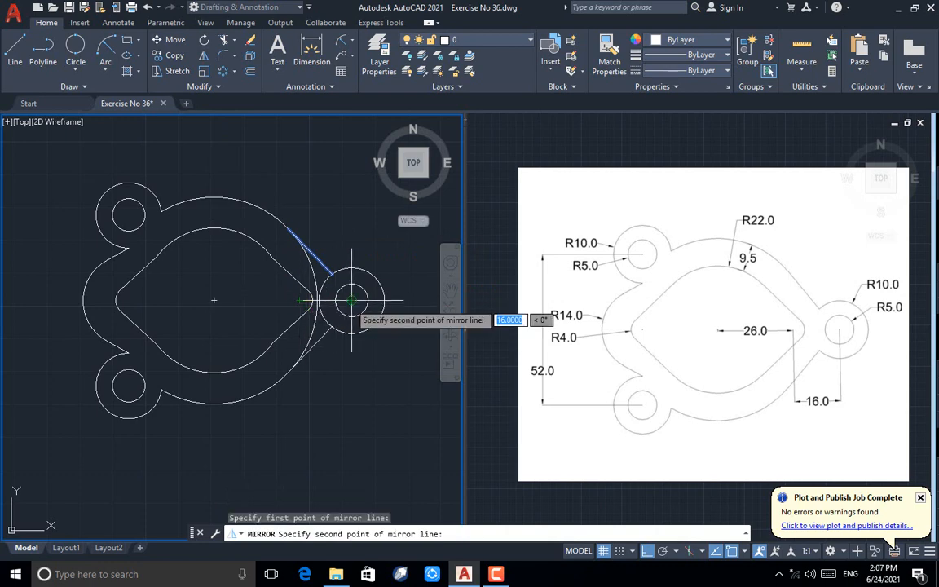
pyautogui.click(336, 304)
pyautogui.press('Return')
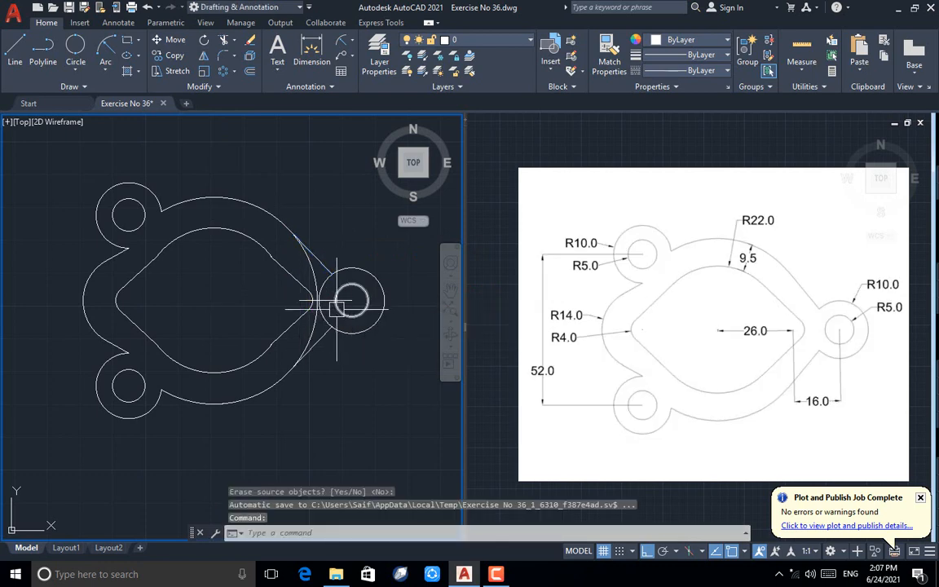
# Trim the large arc's right portion between the two slanted lines and the right radius 10 circle's inner left portion
pyautogui.write('tr')
pyautogui.press('Return')
pyautogui.scroll(4, 320, 318)
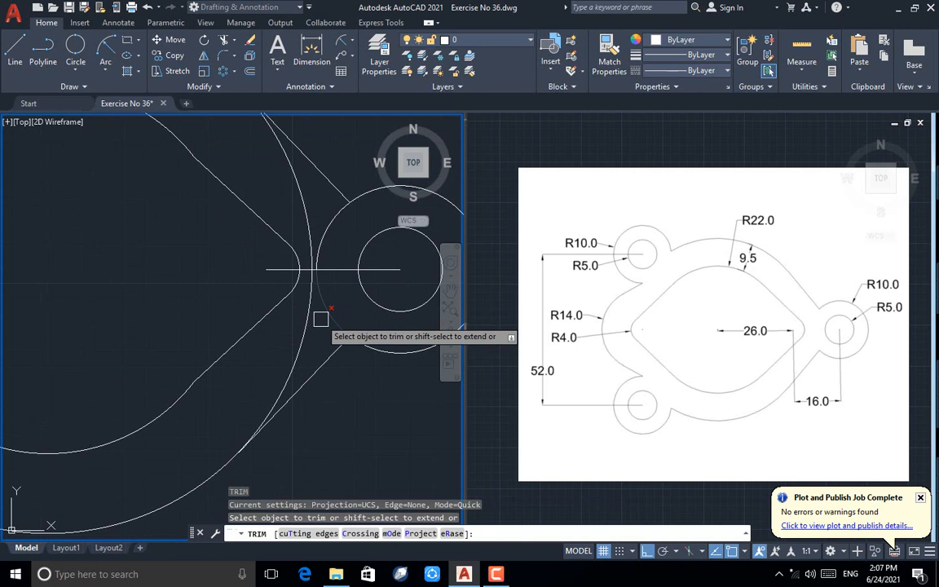
pyautogui.click(316, 325)
pyautogui.click(301, 223)
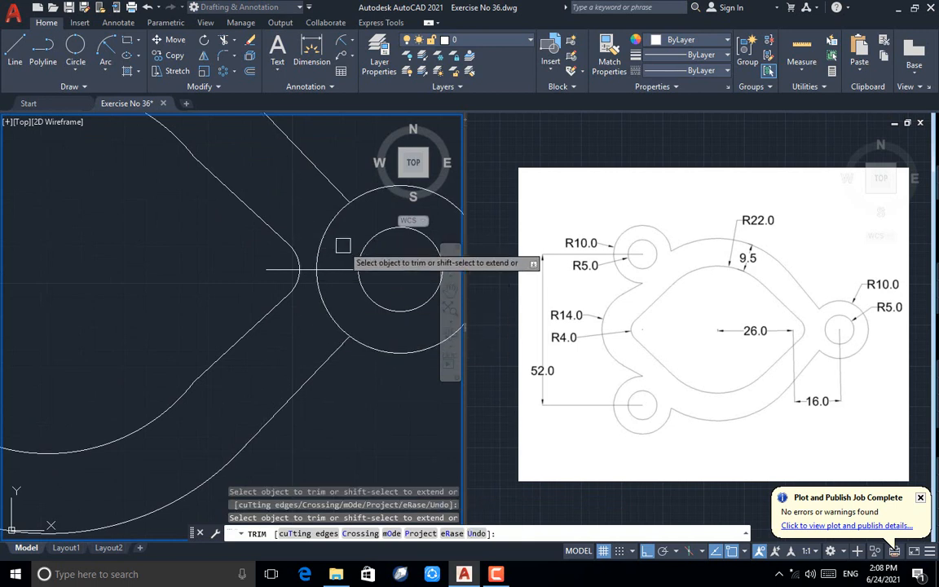
pyautogui.click(324, 254)
pyautogui.press('Escape')
# Delete the horizontal 16-unit construction line between the diamond opening and the right hole
pyautogui.click(326, 269)
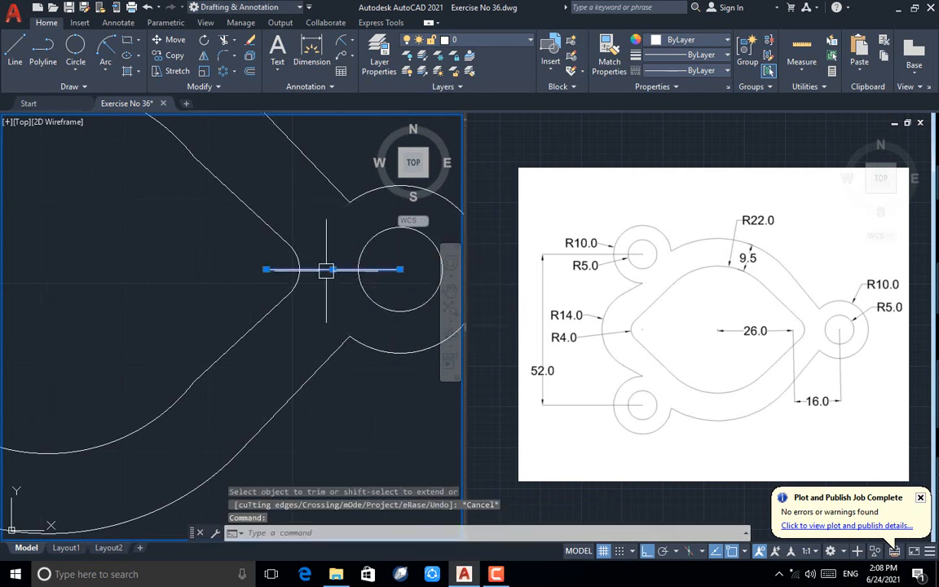
pyautogui.press('Delete')
pyautogui.scroll(-2, 326, 277)
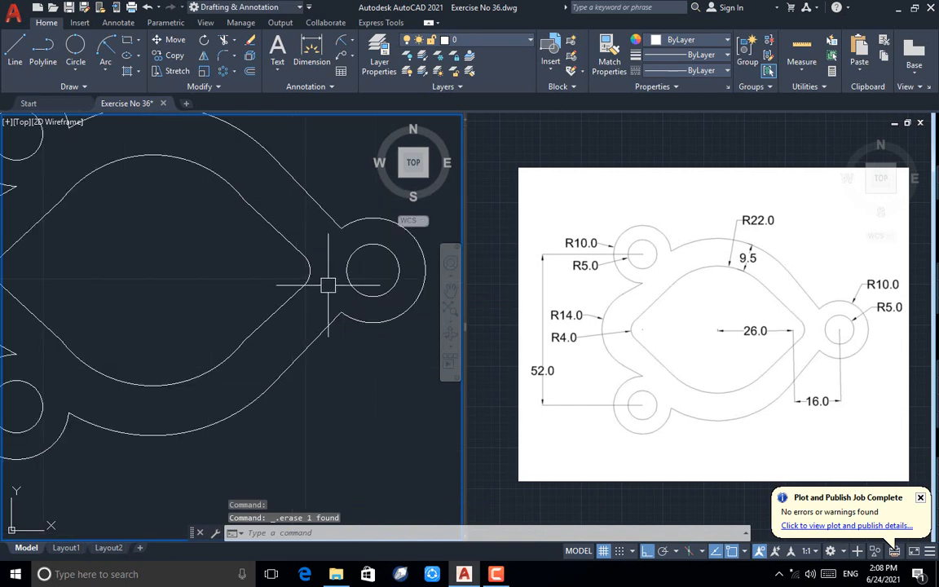
pyautogui.scroll(-2, 327, 285)
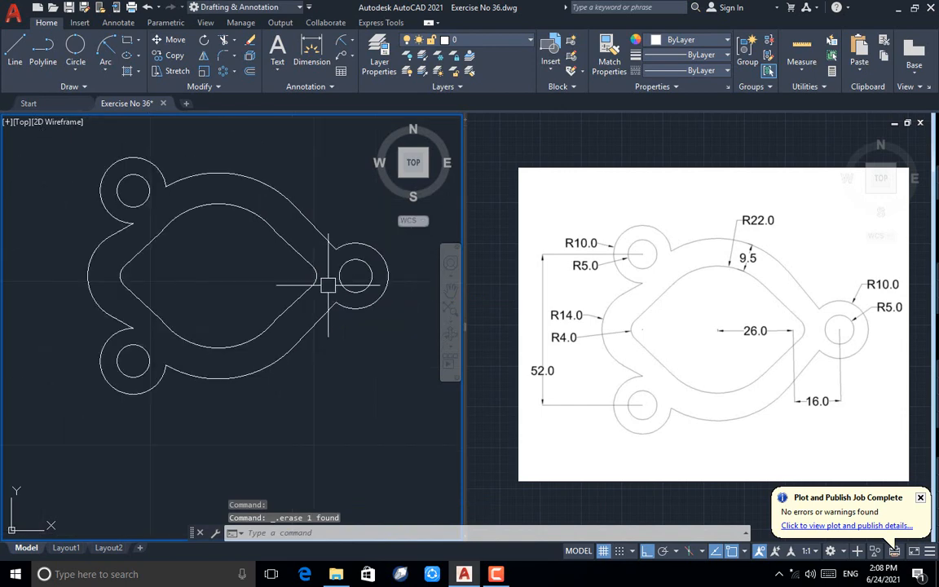
# Dimension the upper left lobe's outer radius and the vertical distance between the two left hole centres, placed left of the profile
pyautogui.click(339, 41)
pyautogui.click(135, 158)
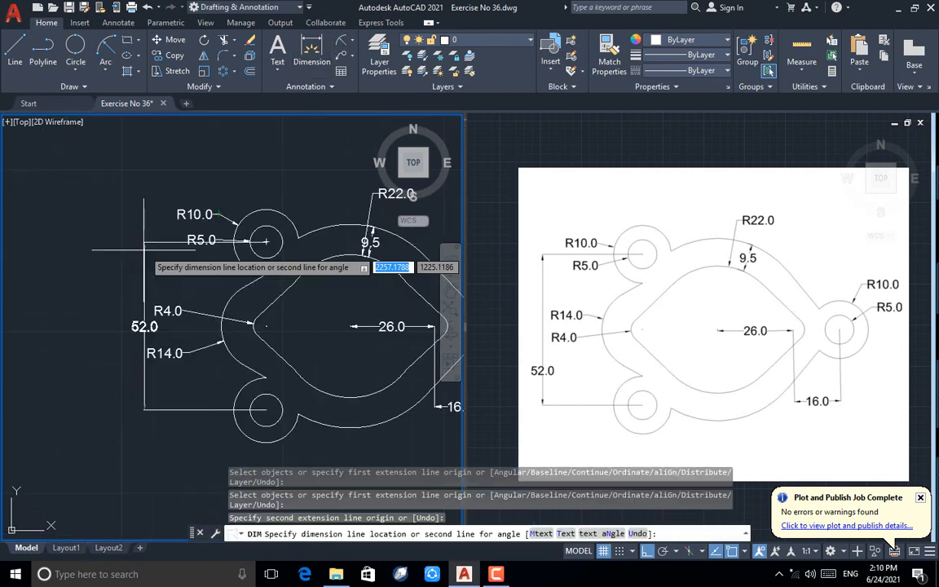
pyautogui.click(129, 250)
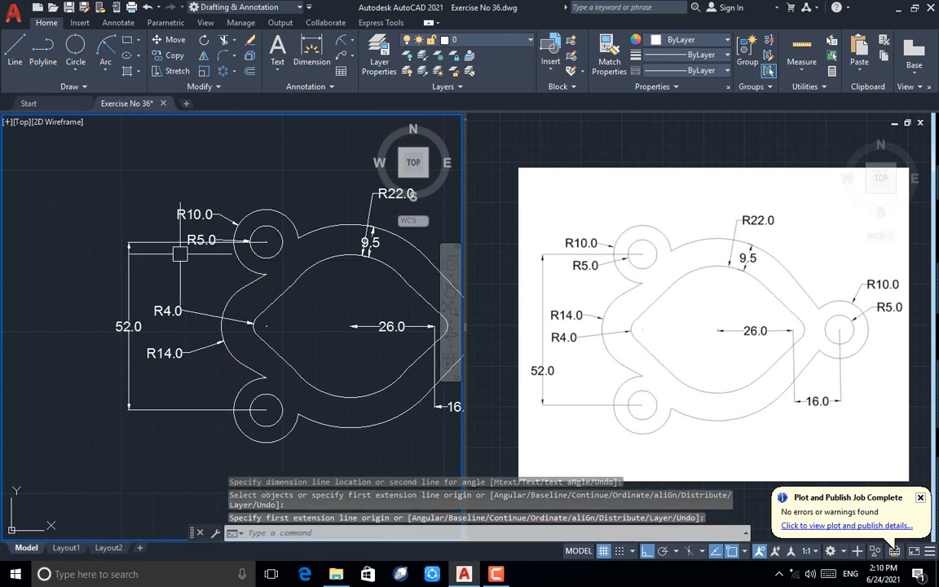
pyautogui.scroll(-2, 108, 219)
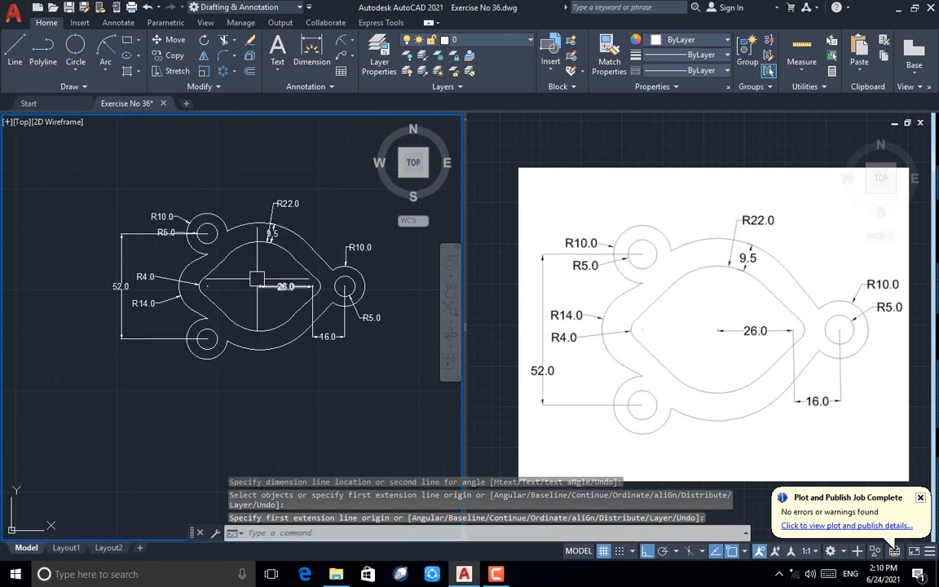